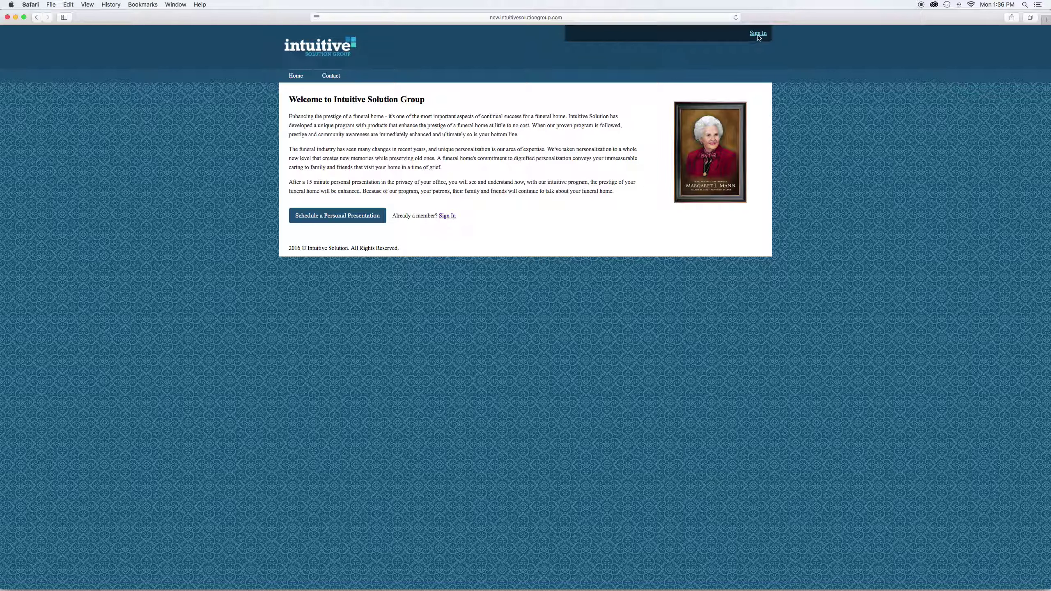
# Sign in with the saved login from Safari's autofill list
pyautogui.click(446, 217)
pyautogui.click(320, 120)
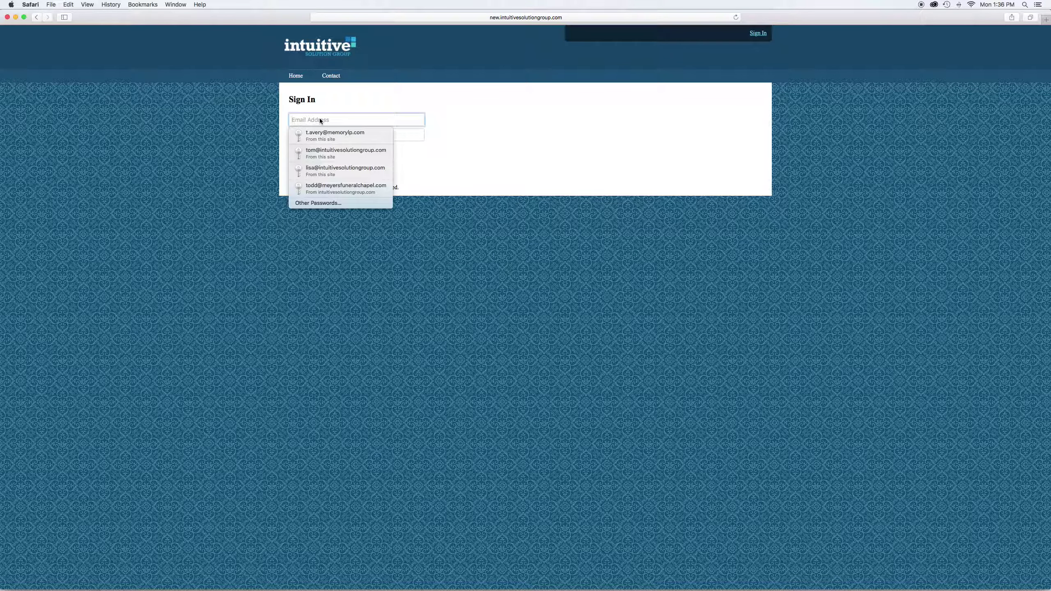
pyautogui.click(319, 136)
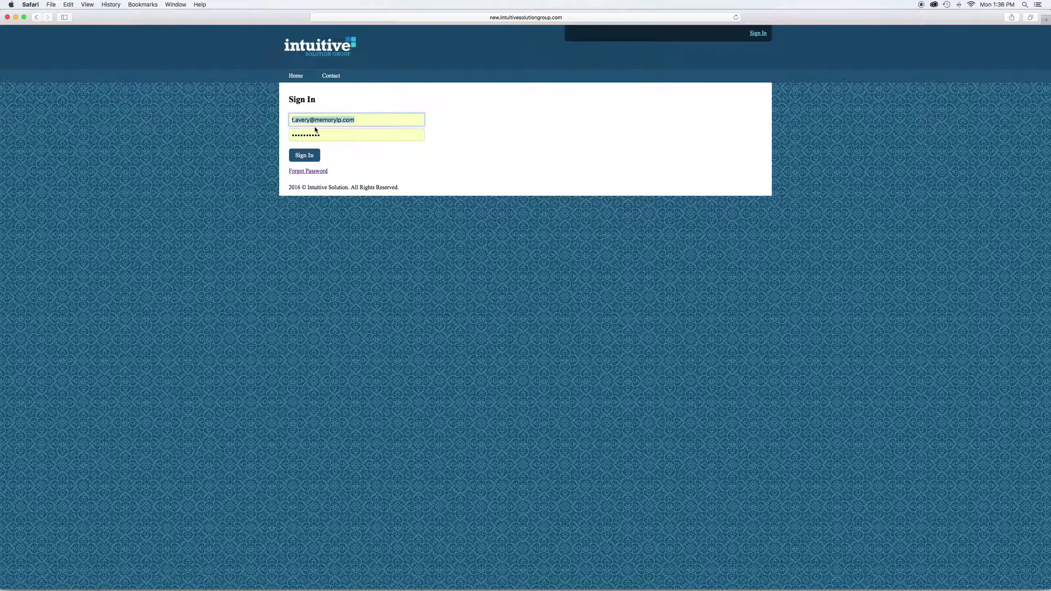
pyautogui.click(305, 156)
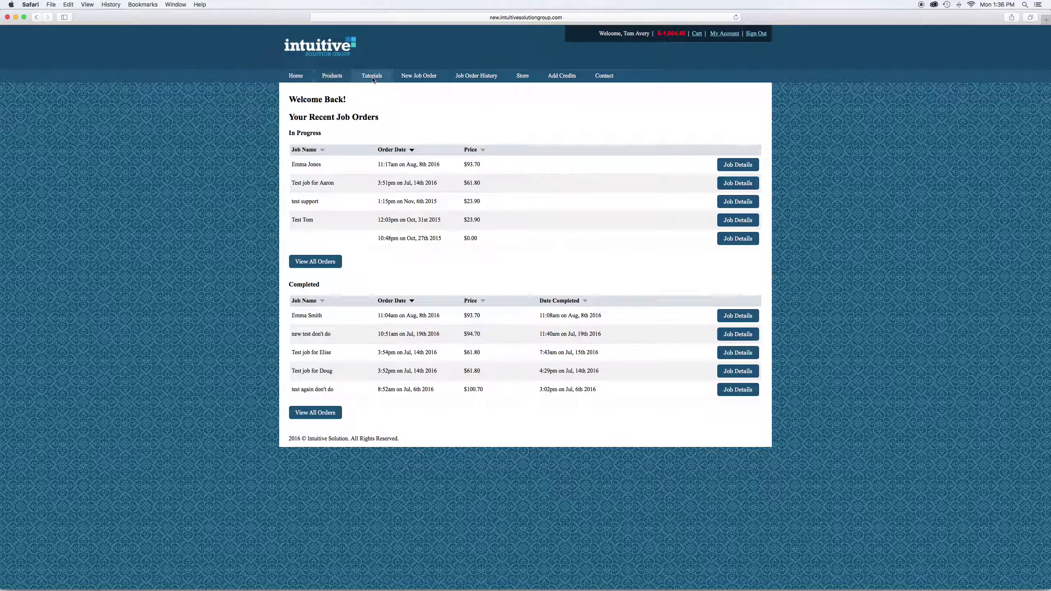
pyautogui.click(421, 78)
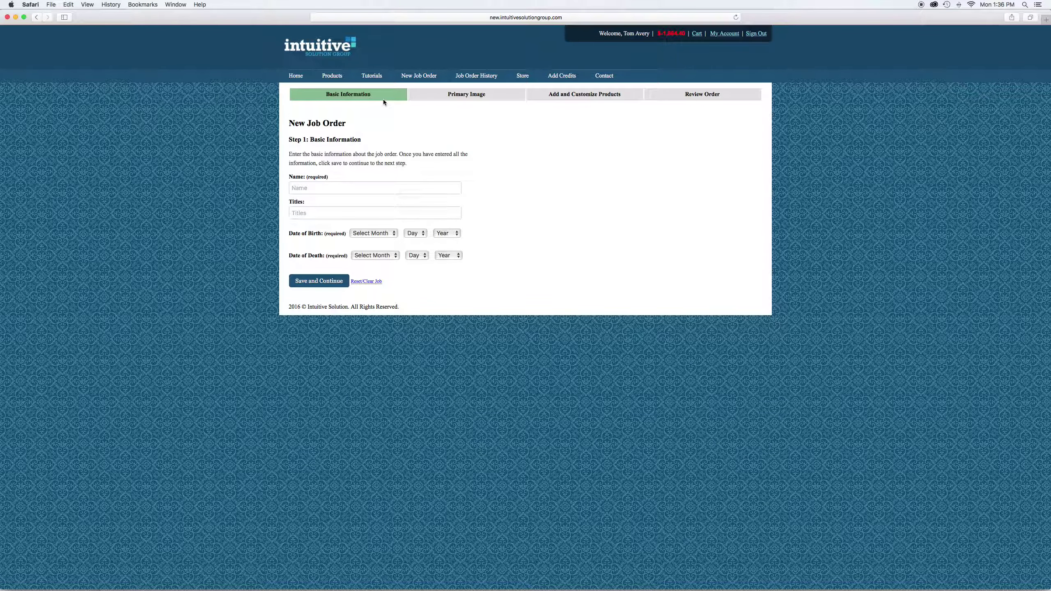
pyautogui.click(300, 188)
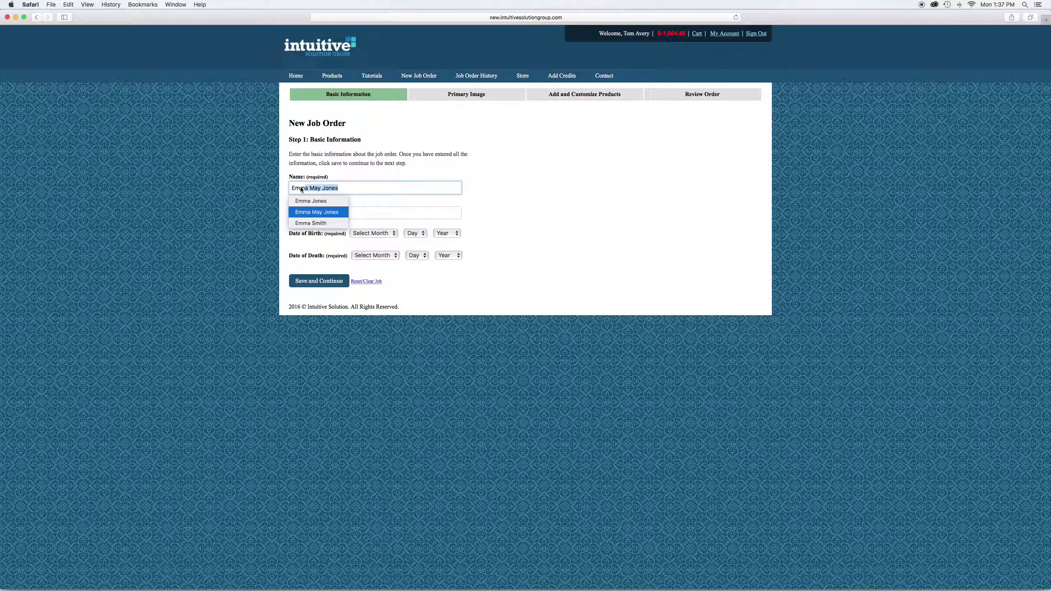
pyautogui.press('Tab')
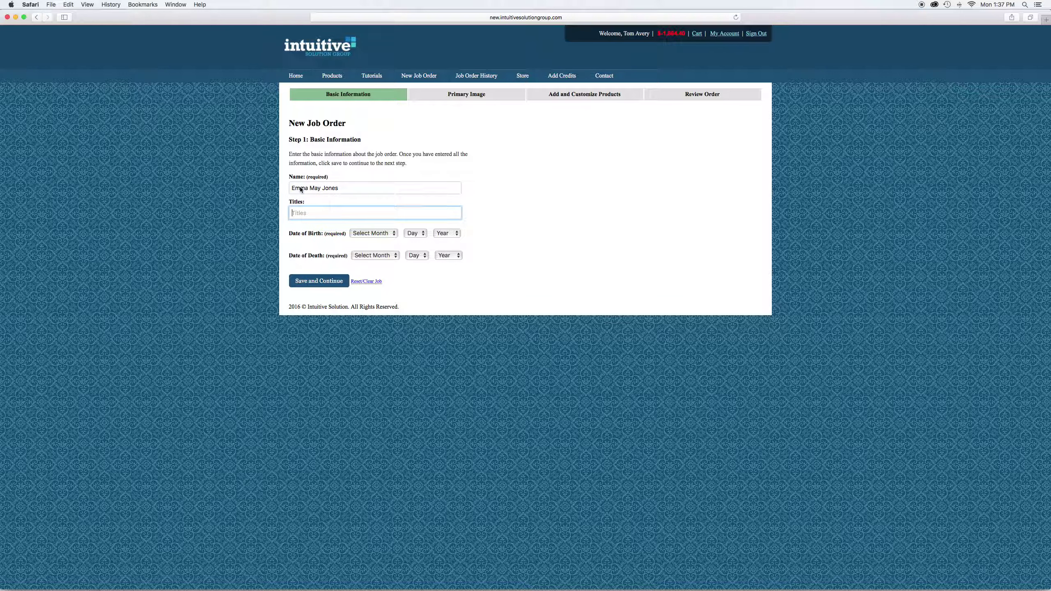
pyautogui.write('Mother, Sister, Aunt, Gramms')
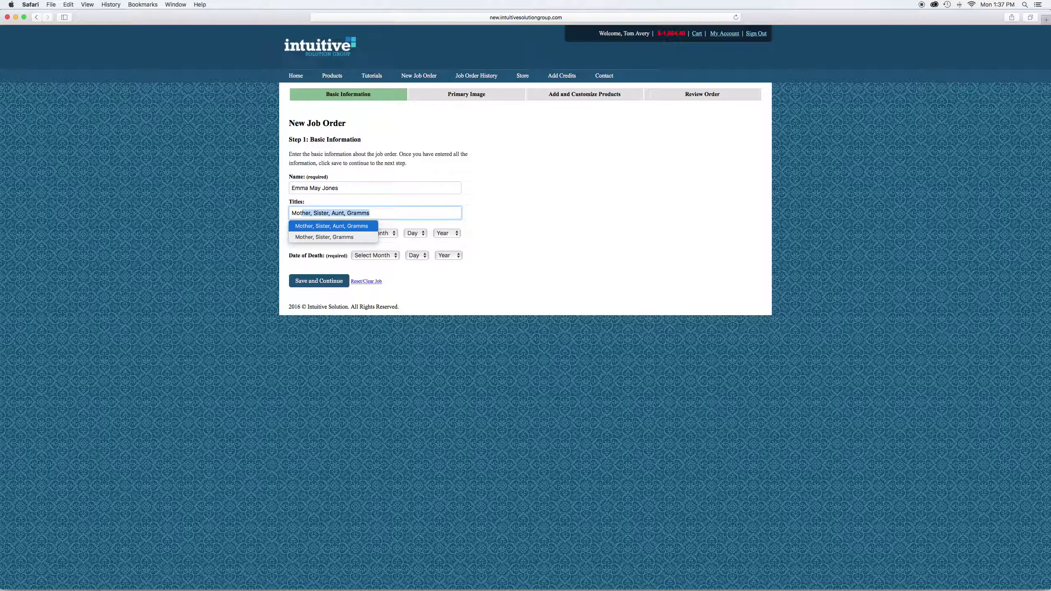
pyautogui.press('Tab')
# Set the date of birth to January 07 1936
pyautogui.click(377, 233)
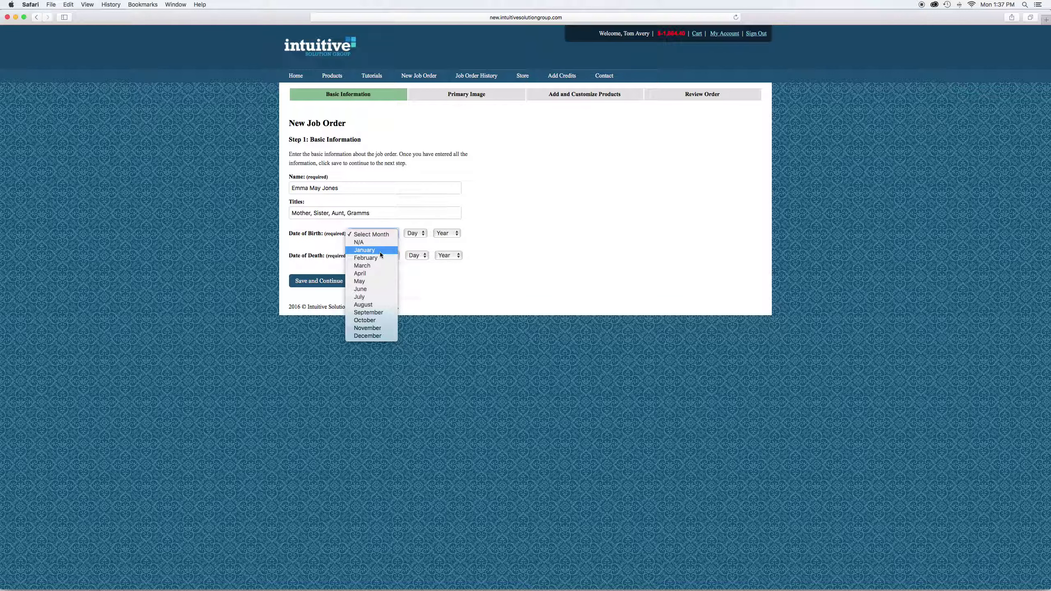
pyautogui.click(379, 251)
pyautogui.click(415, 233)
pyautogui.click(414, 290)
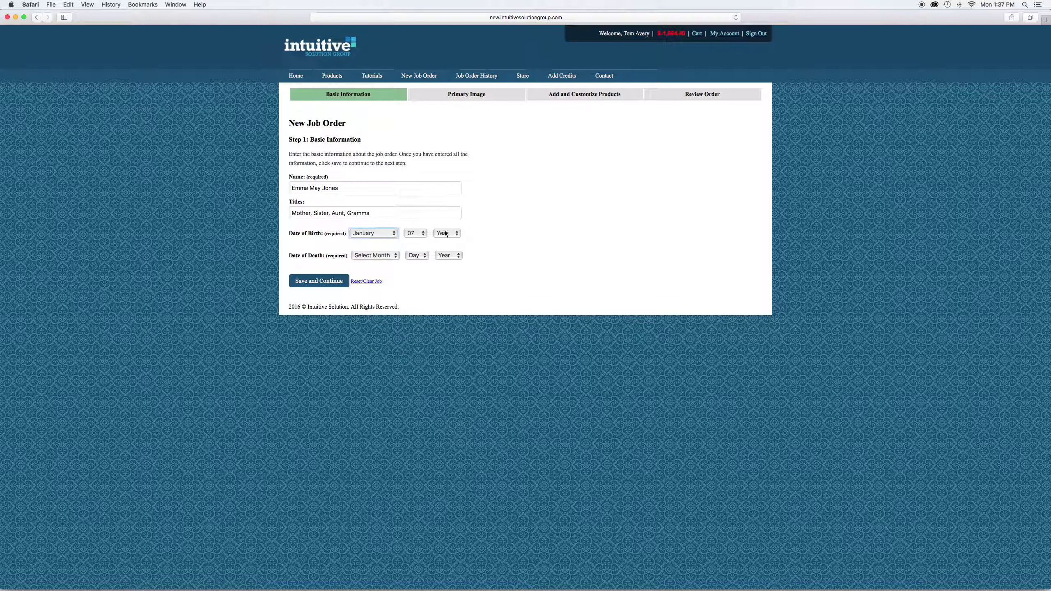
pyautogui.click(446, 234)
pyautogui.scroll(-10, 447, 480)
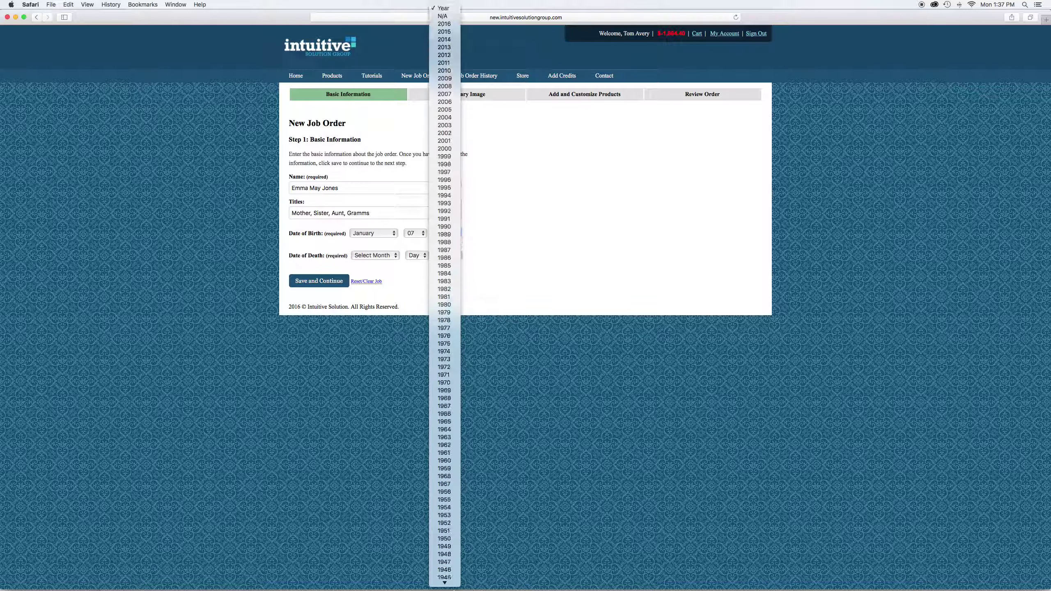
pyautogui.scroll(-3, 444, 538)
pyautogui.click(444, 574)
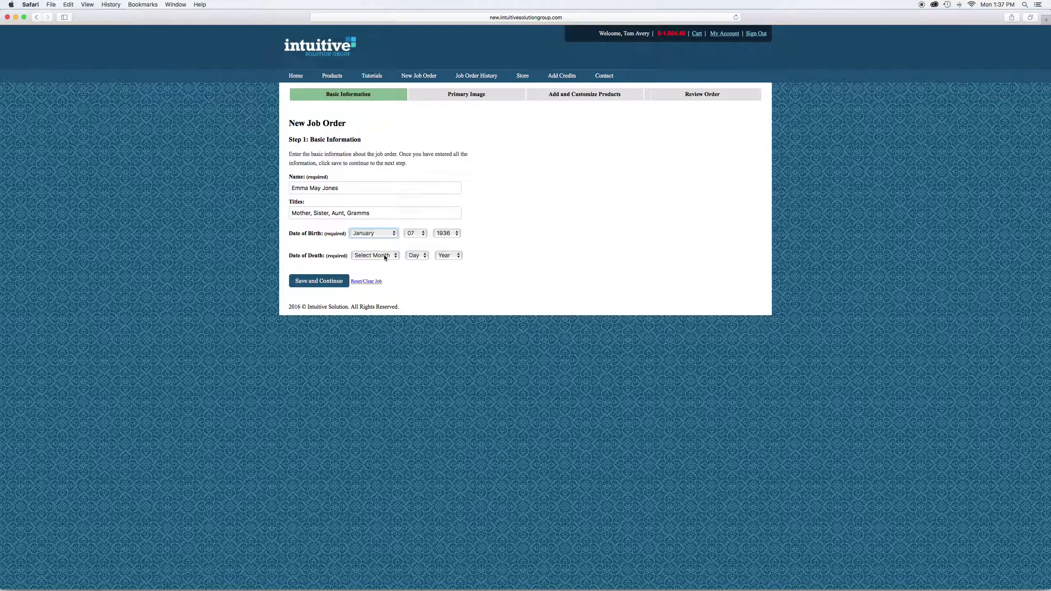
# Set the date of death to January 01 and save the basic information
pyautogui.click(385, 257)
pyautogui.click(366, 273)
pyautogui.click(416, 256)
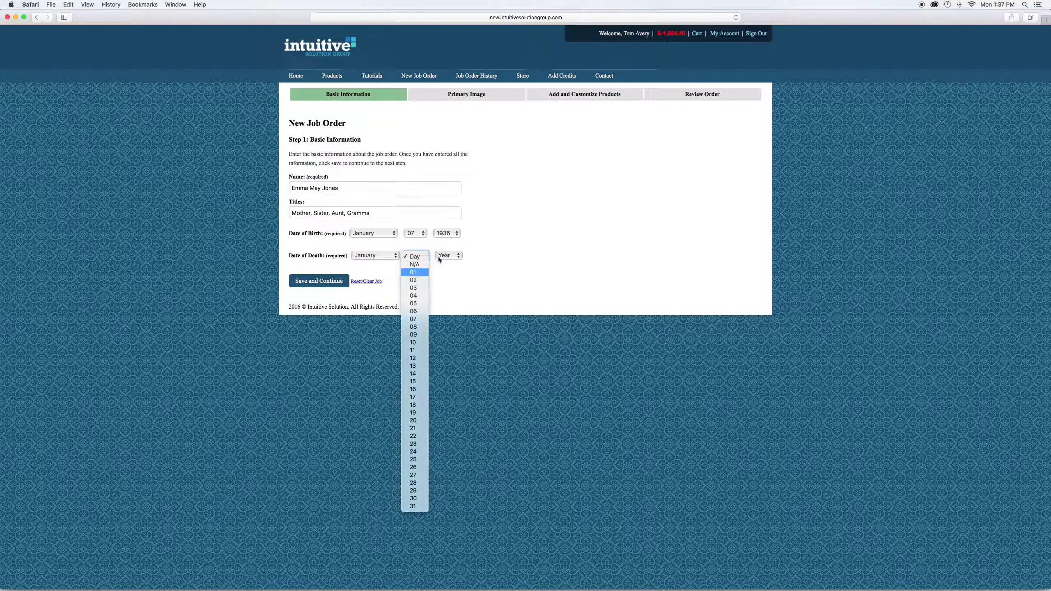
pyautogui.click(415, 272)
pyautogui.click(448, 256)
pyautogui.click(446, 273)
pyautogui.click(326, 281)
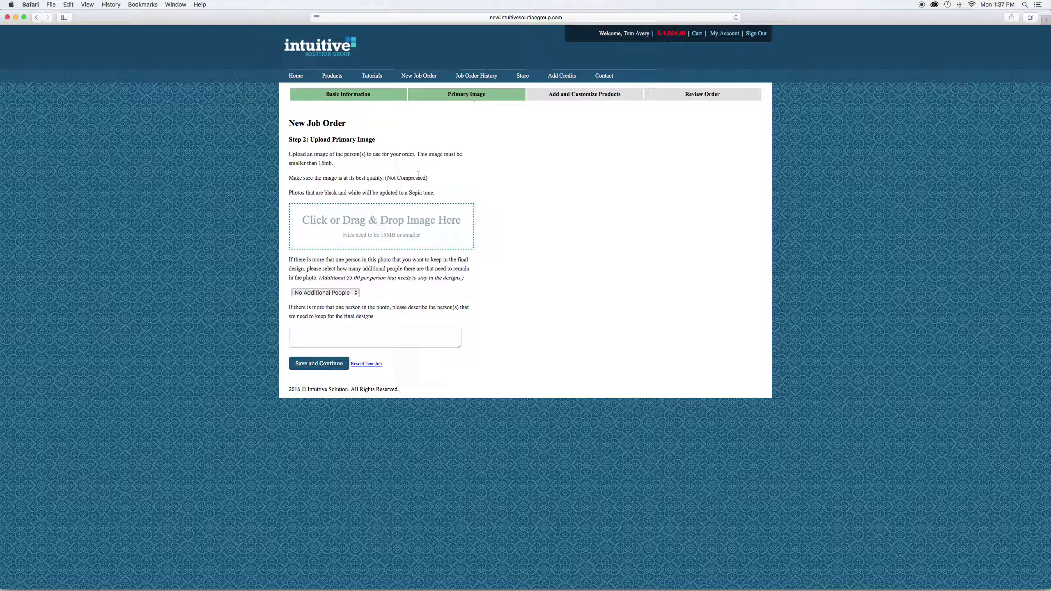
# Upload the last JPG in ISG Test files as the primary photo and preview it
pyautogui.click(370, 227)
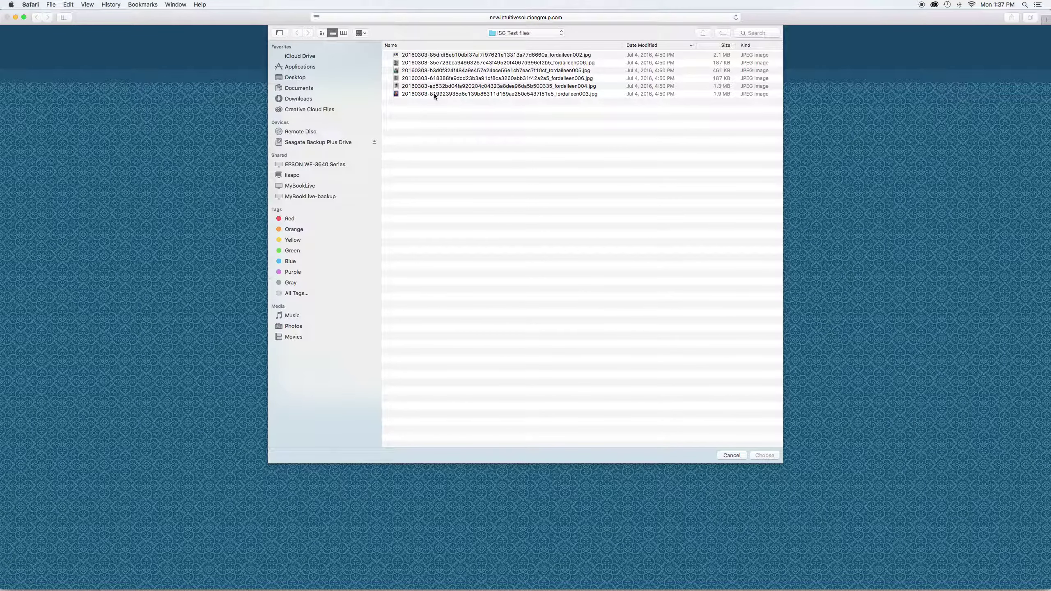
pyautogui.click(434, 94)
pyautogui.click(763, 455)
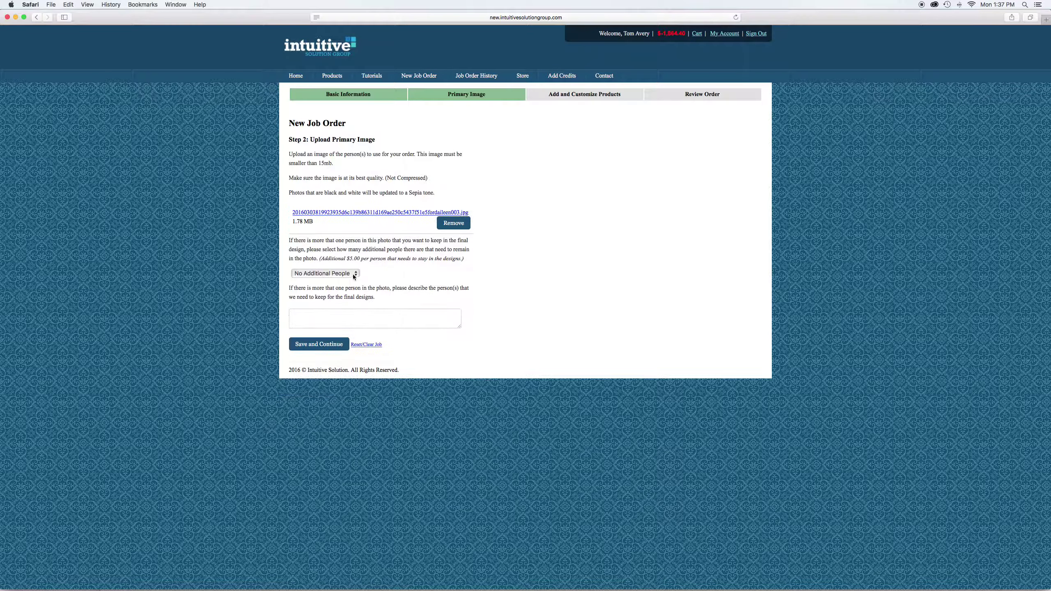
pyautogui.click(358, 212)
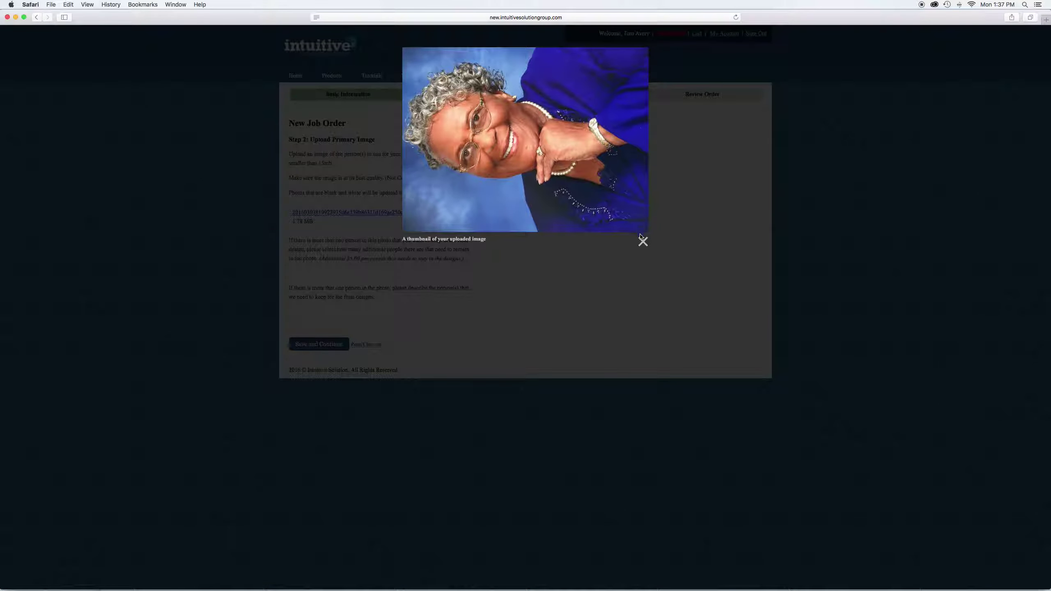
pyautogui.click(642, 244)
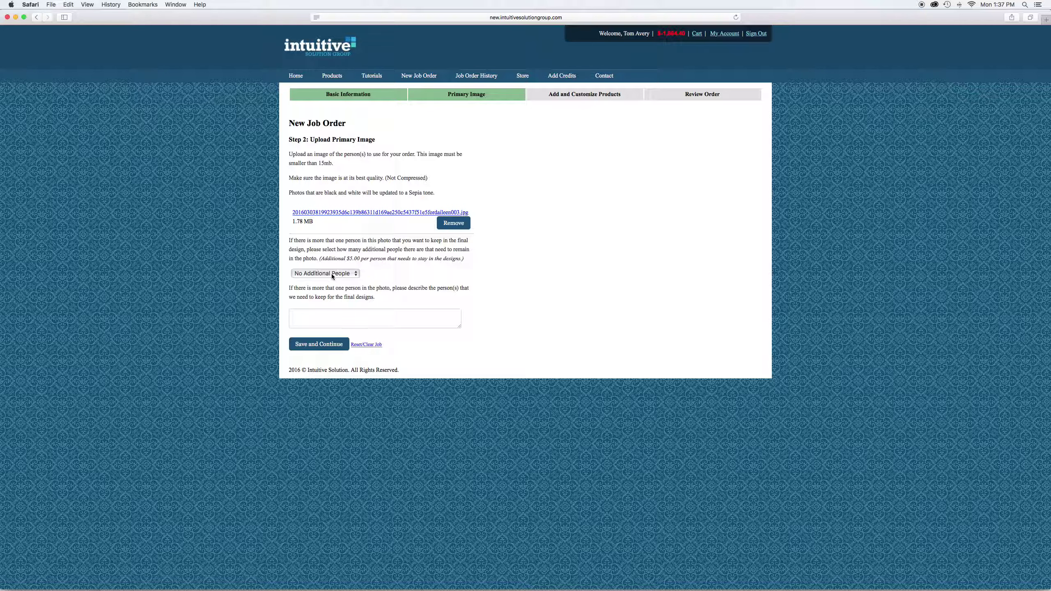
# Leave Additional People at No Additional People and save the image step
pyautogui.click(332, 274)
pyautogui.click(333, 281)
pyautogui.click(330, 274)
pyautogui.click(330, 266)
pyautogui.click(302, 315)
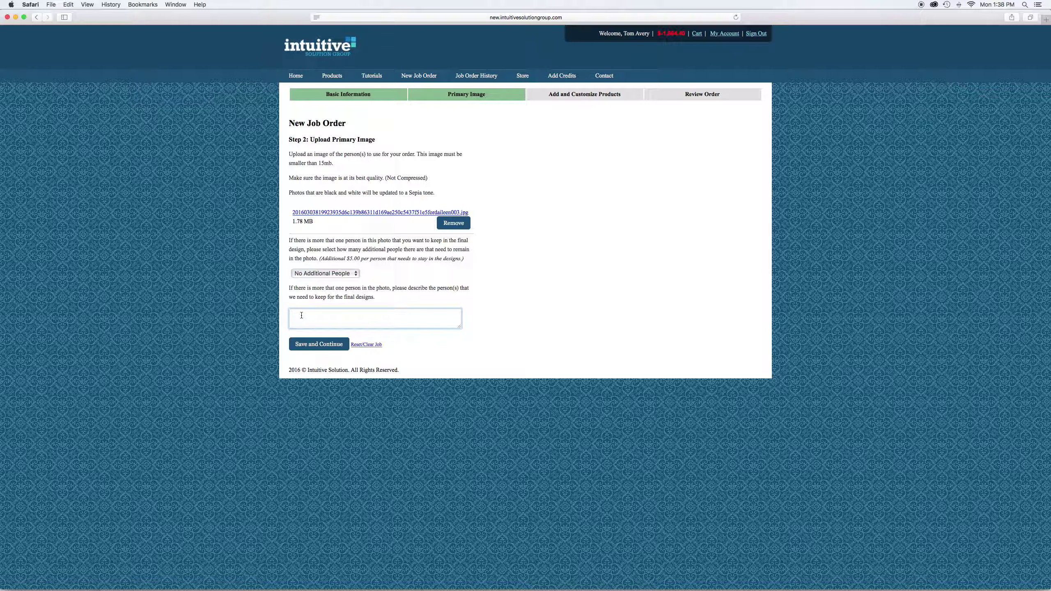
pyautogui.click(332, 274)
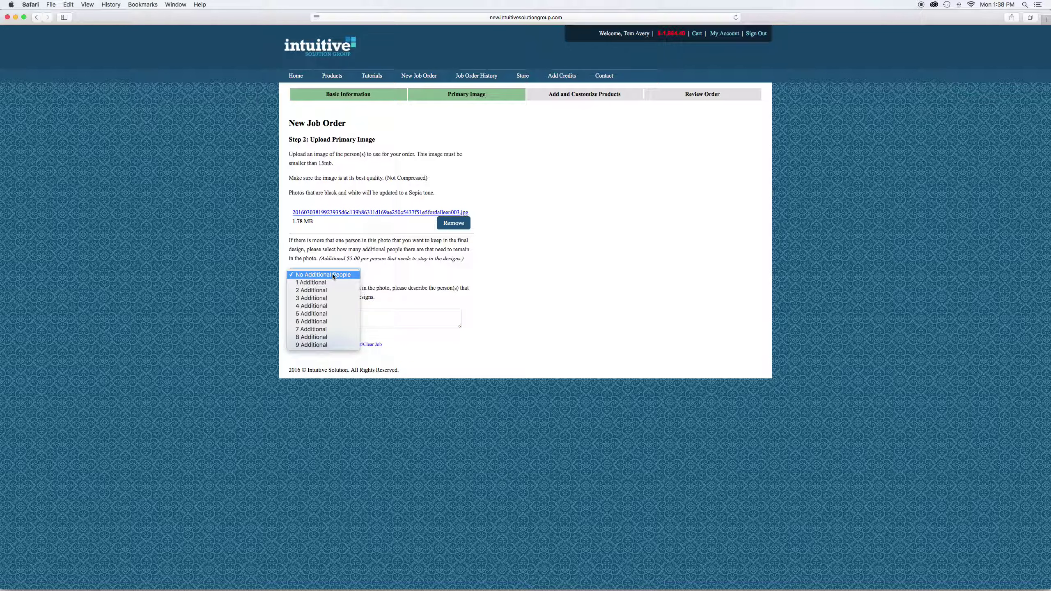
pyautogui.click(332, 273)
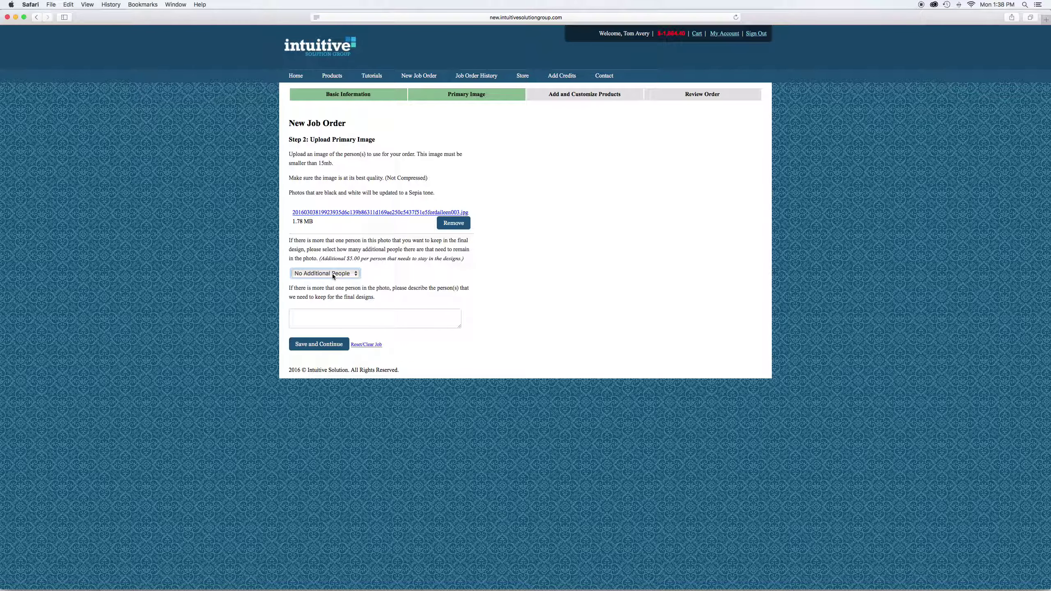
pyautogui.click(323, 346)
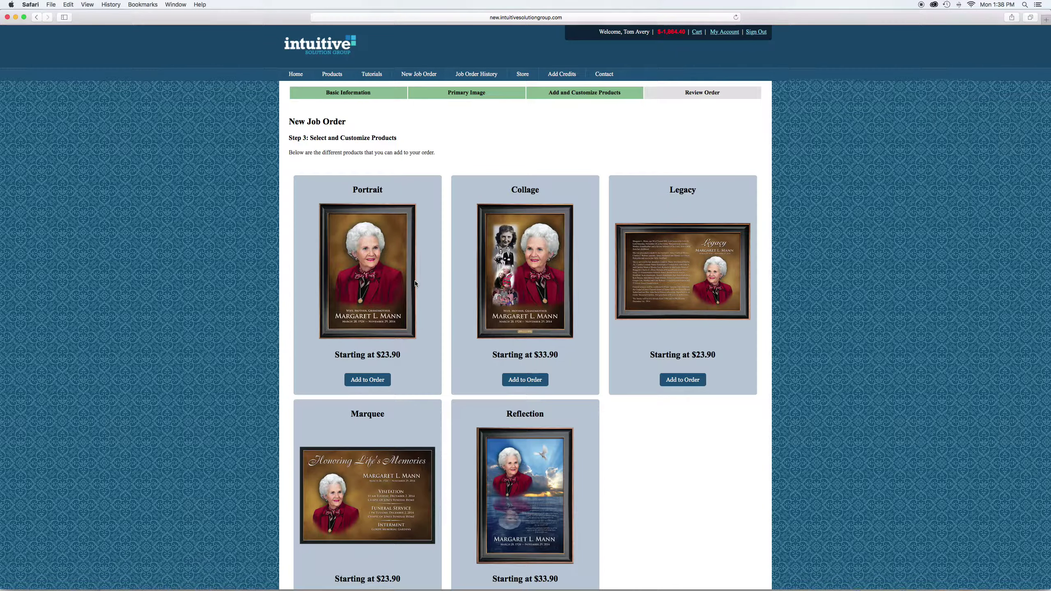
# Add Portrait to the order with a No Preference background colour
pyautogui.scroll(-5, 415, 283)
pyautogui.scroll(3, 416, 283)
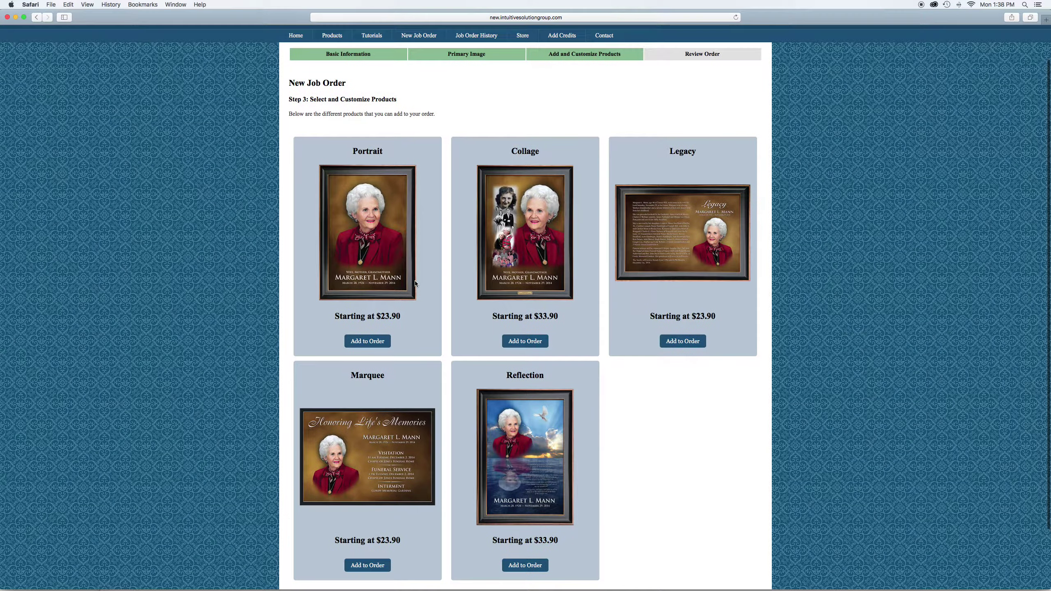
pyautogui.click(367, 342)
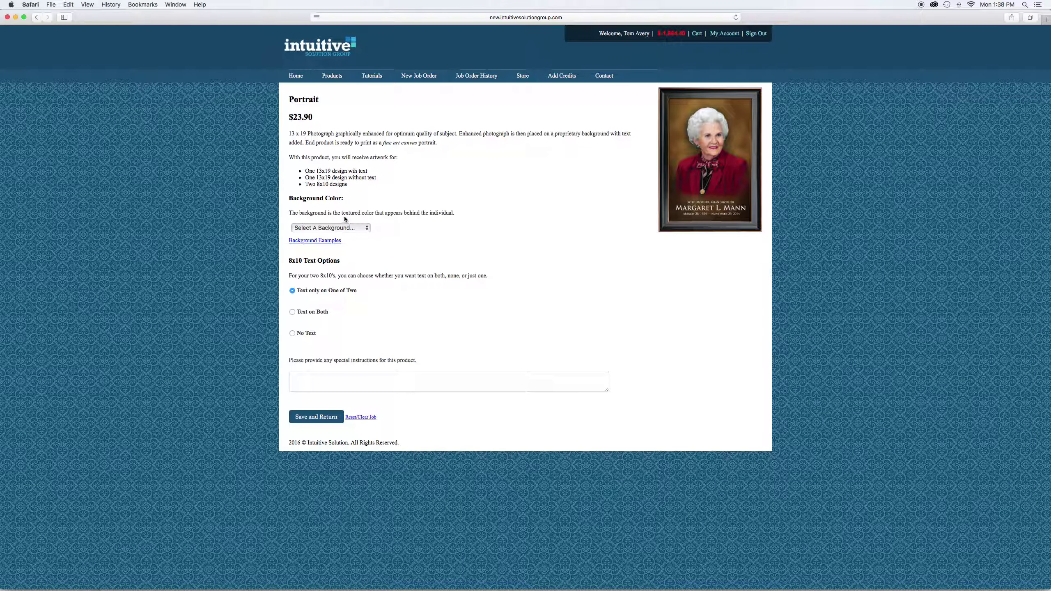
pyautogui.click(352, 228)
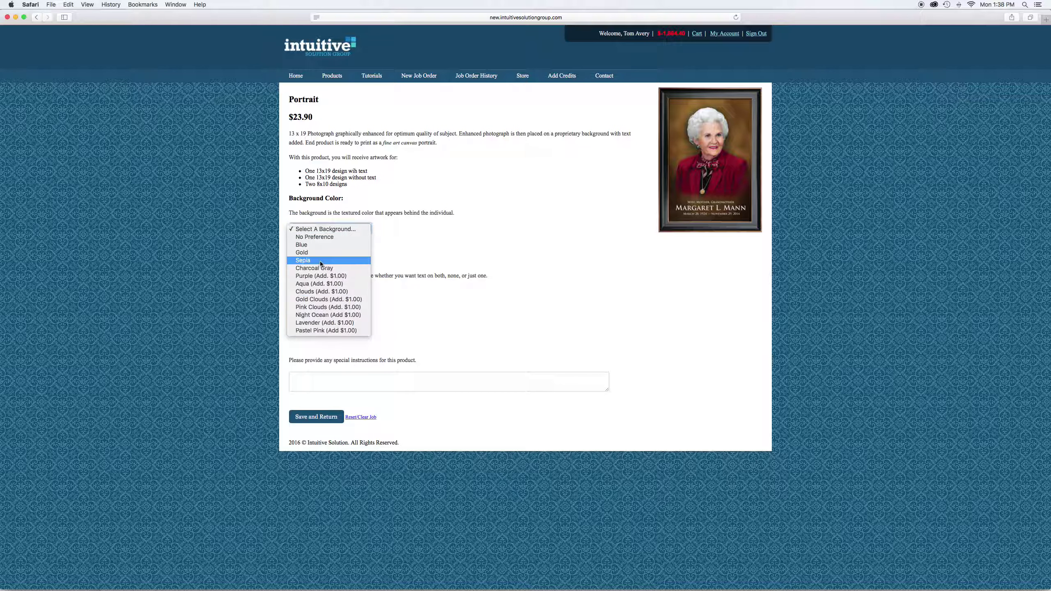
pyautogui.click(315, 236)
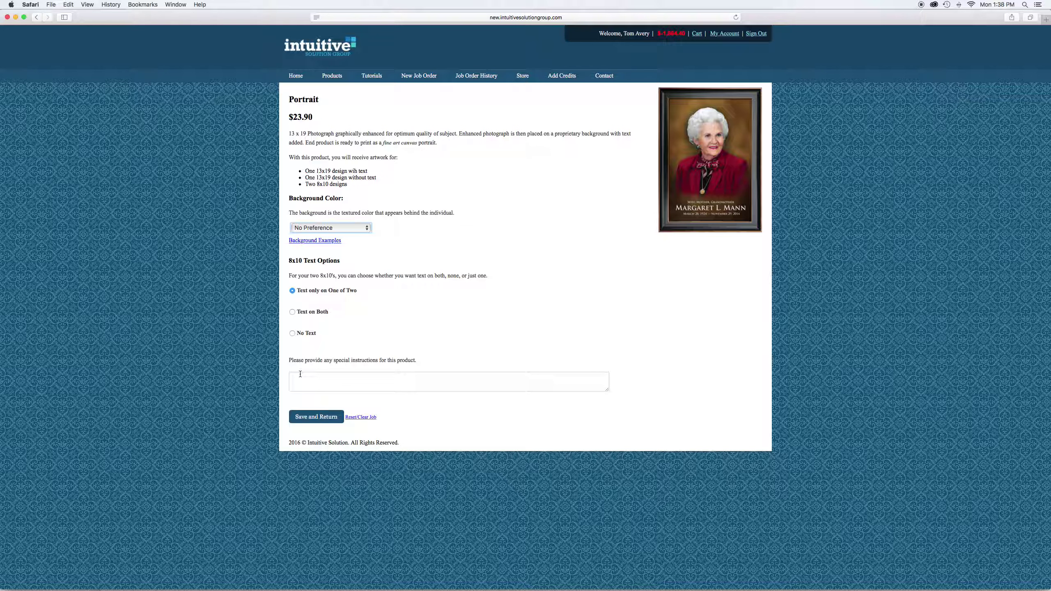
pyautogui.click(317, 417)
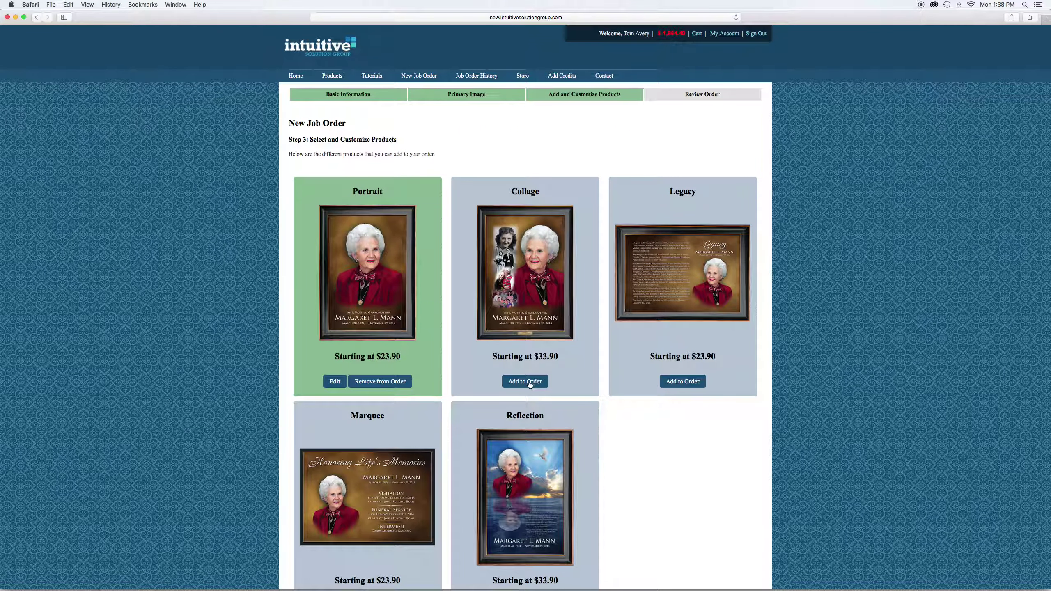
# Add Collage and drag the four selected photos from Finder into its drop zone
pyautogui.click(528, 384)
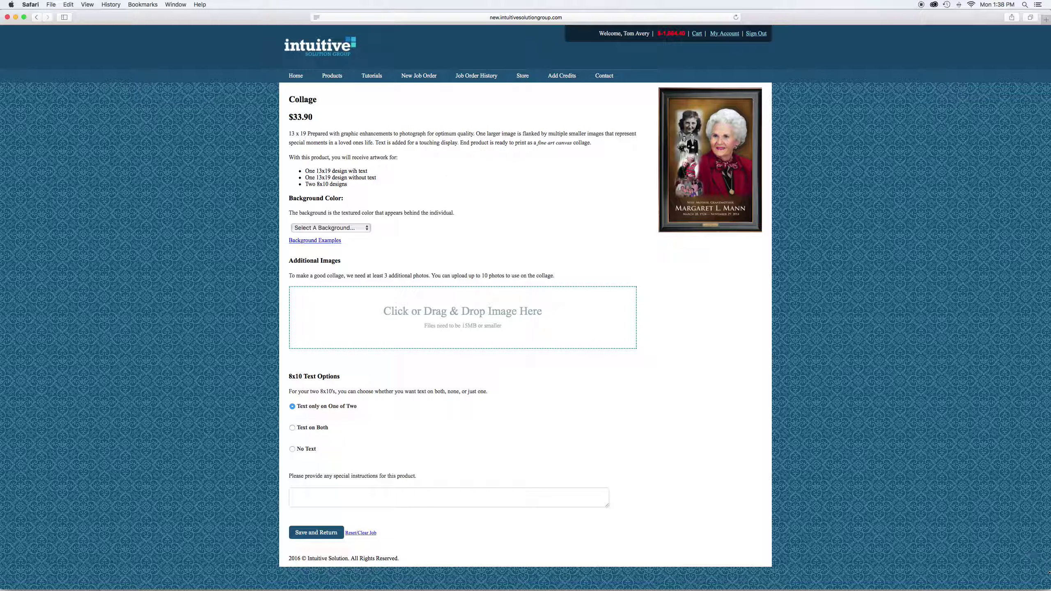
pyautogui.moveTo(1050, 589); pyautogui.dragTo(961, 590)
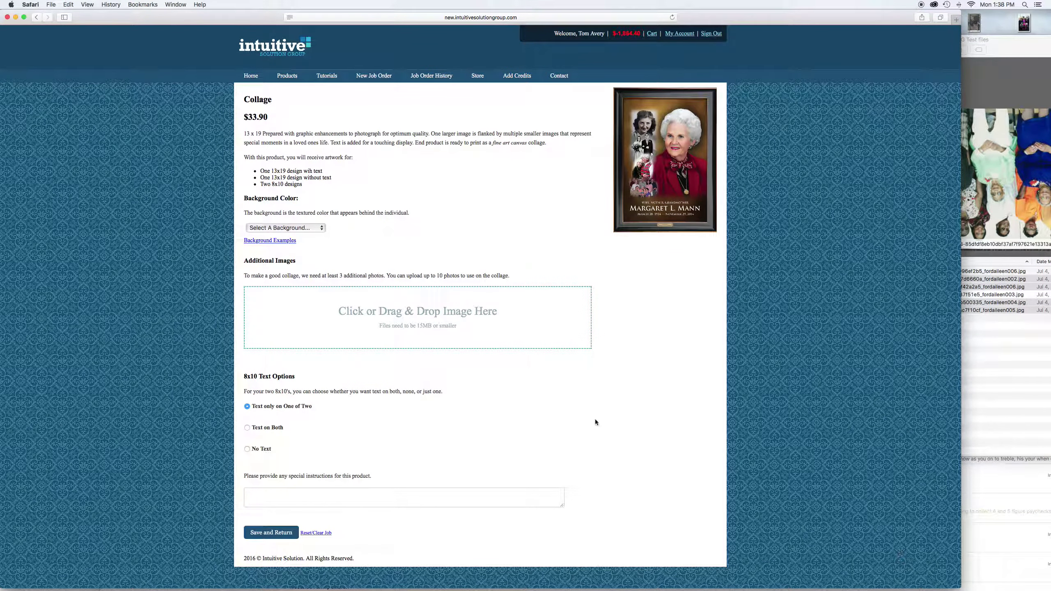
pyautogui.click(995, 338)
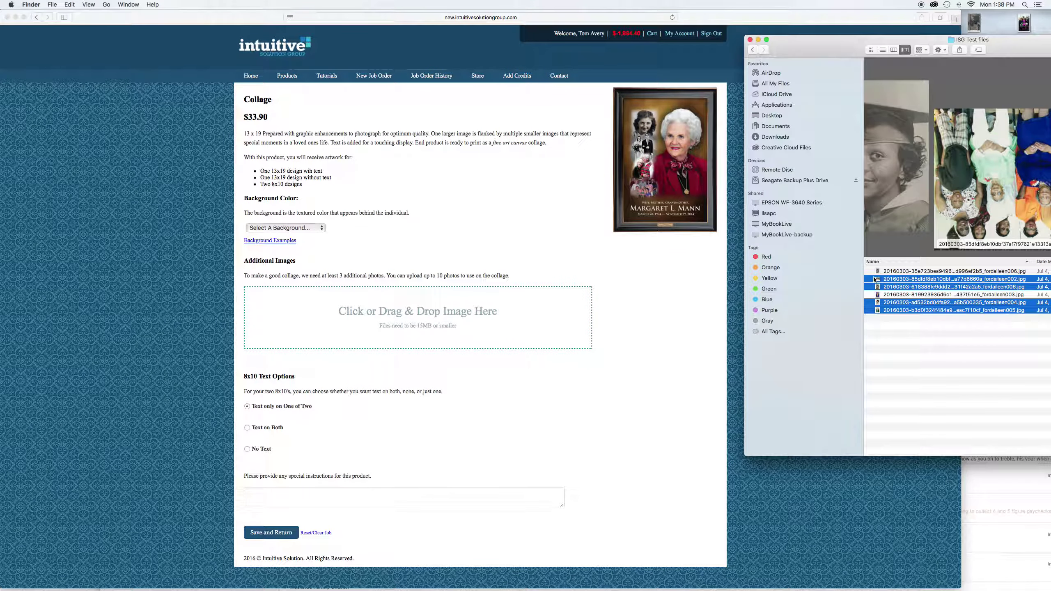
pyautogui.moveTo(879, 282); pyautogui.dragTo(387, 300)
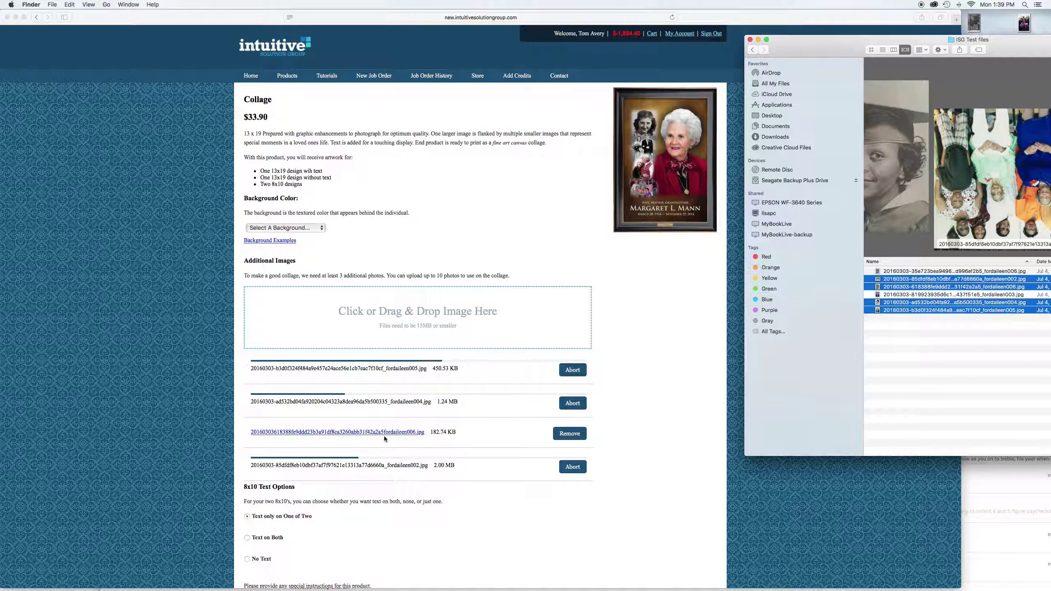
# Give the Collage a No Preference background, check two photo previews, and save it
pyautogui.click(268, 229)
pyautogui.click(268, 229)
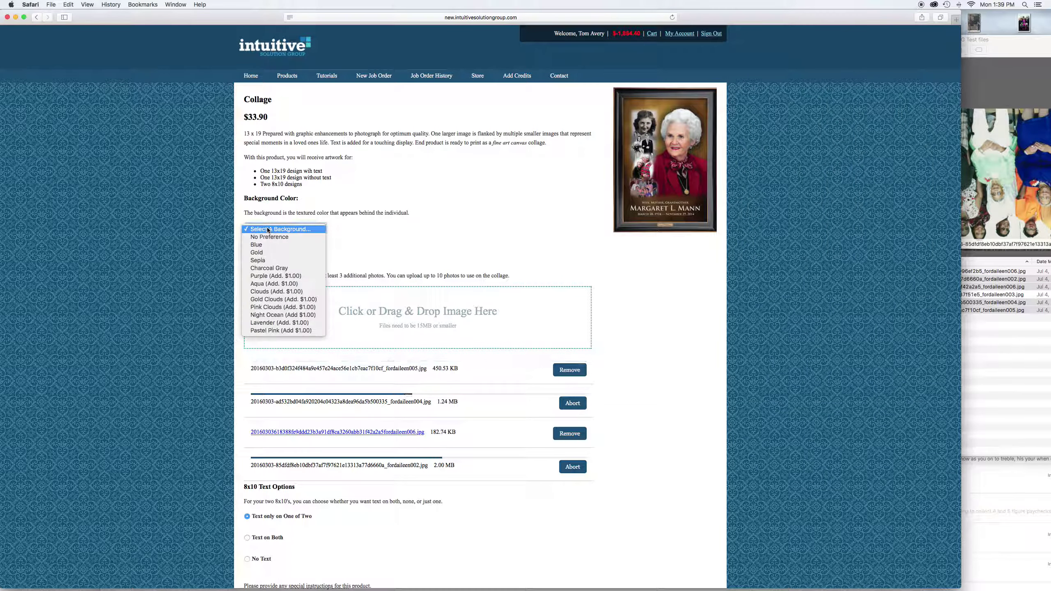
pyautogui.click(268, 236)
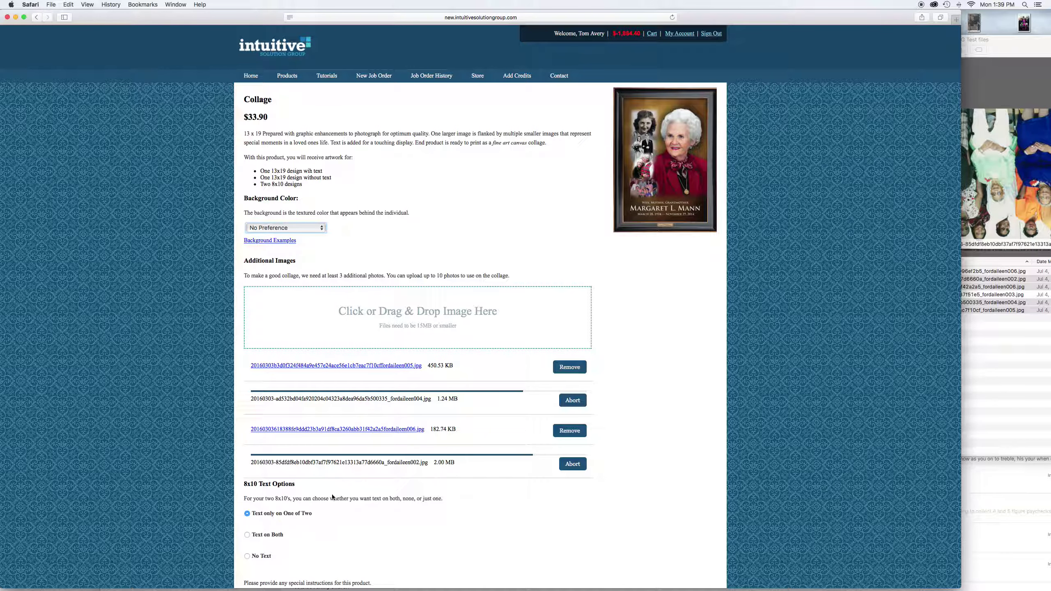
pyautogui.scroll(-3, 319, 538)
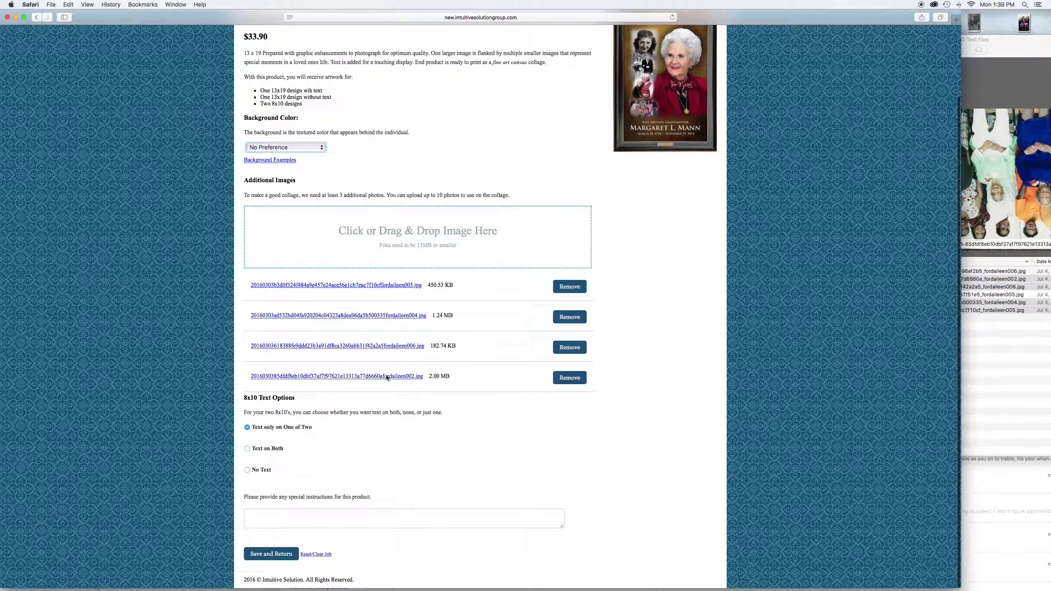
pyautogui.click(372, 346)
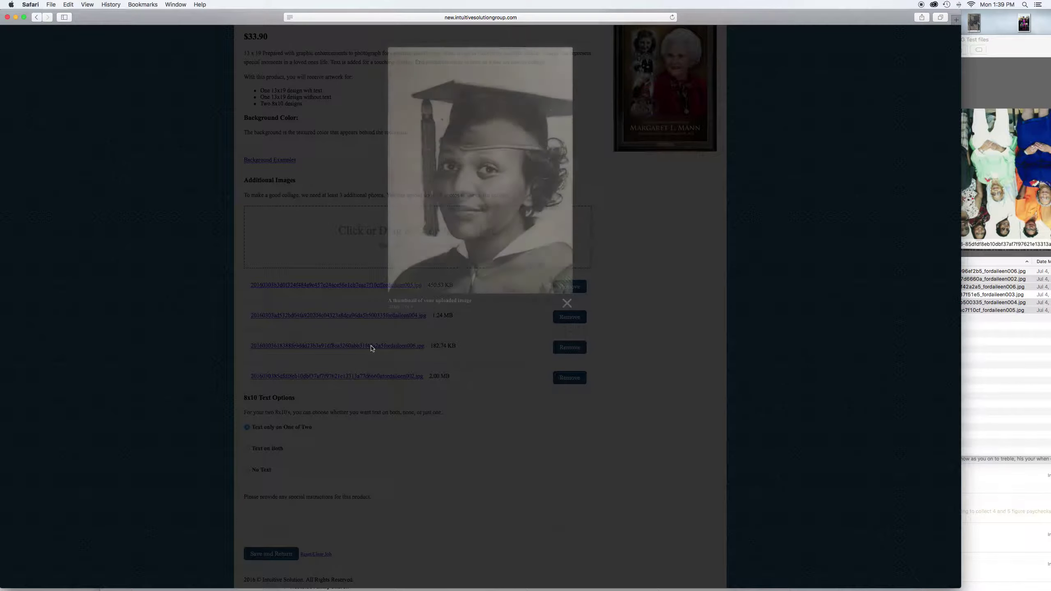
pyautogui.click(401, 315)
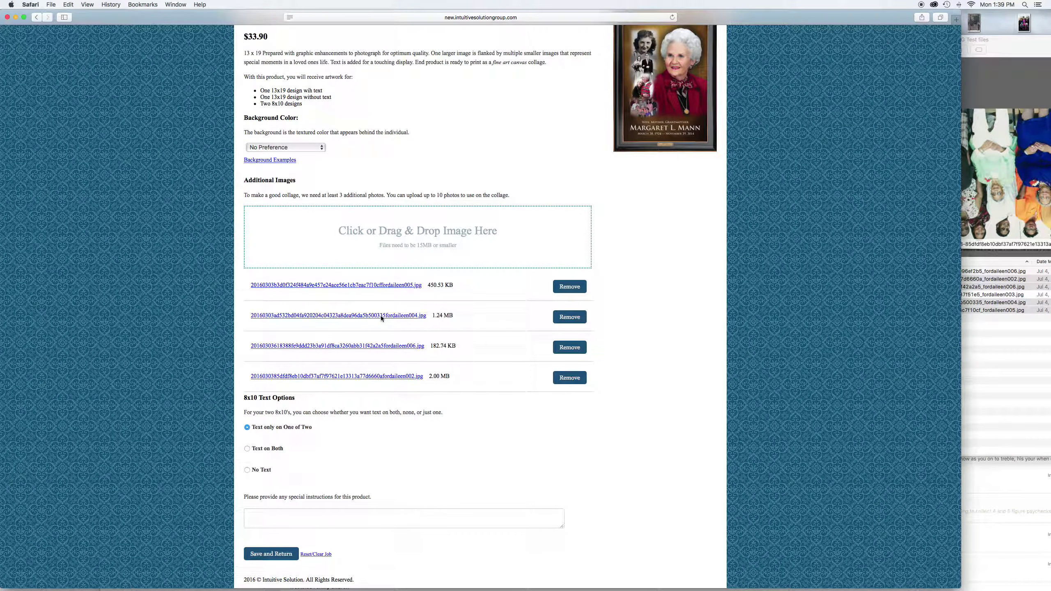
pyautogui.click(376, 285)
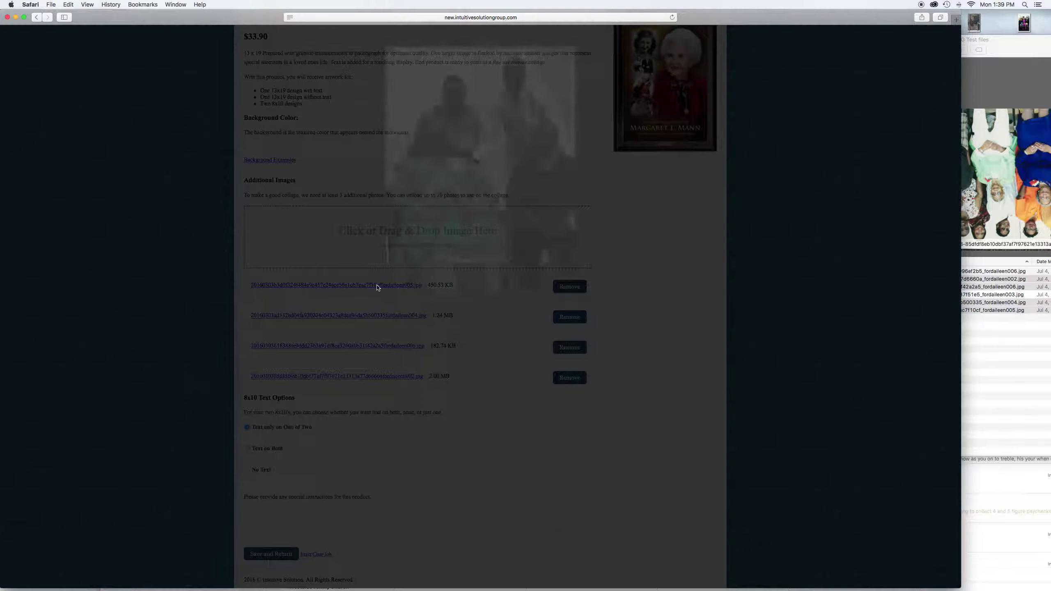
pyautogui.click(570, 303)
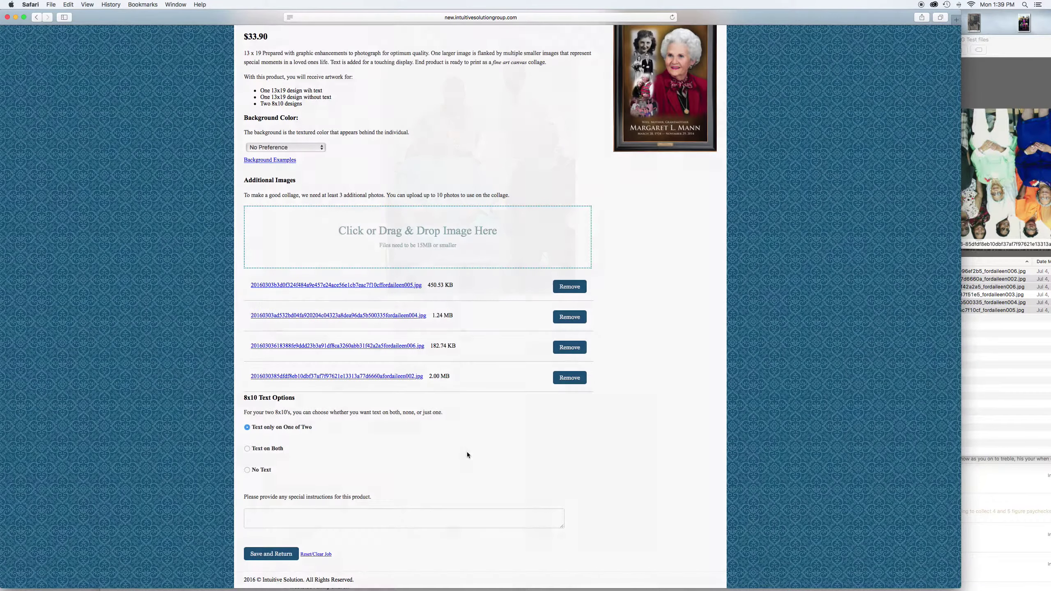
pyautogui.click(275, 554)
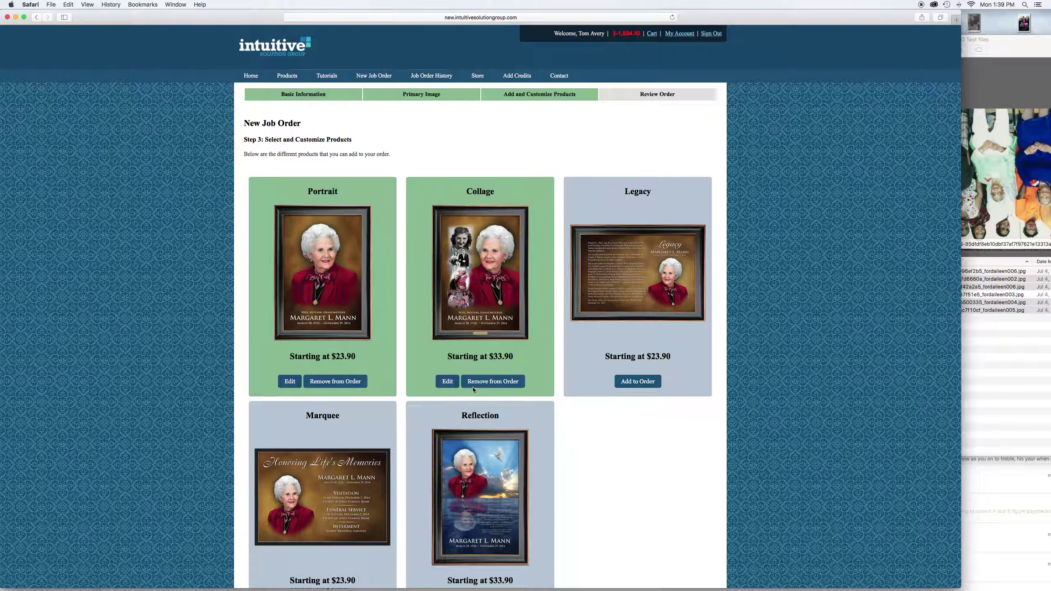
# Add Legacy with No Preference background and obituary 'Emma was a great person and loved by a'
pyautogui.click(641, 381)
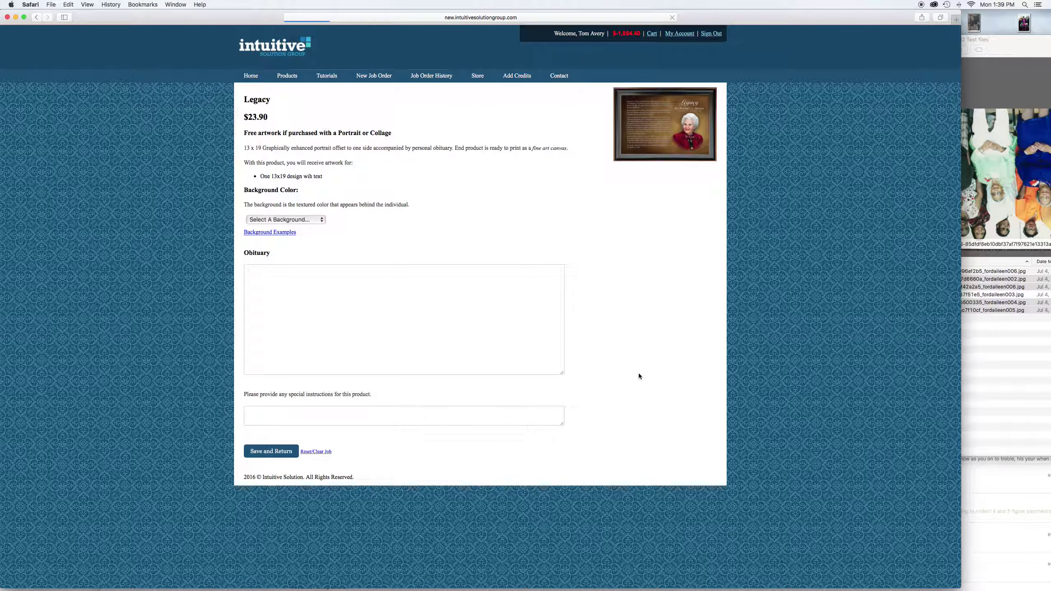
pyautogui.click(280, 222)
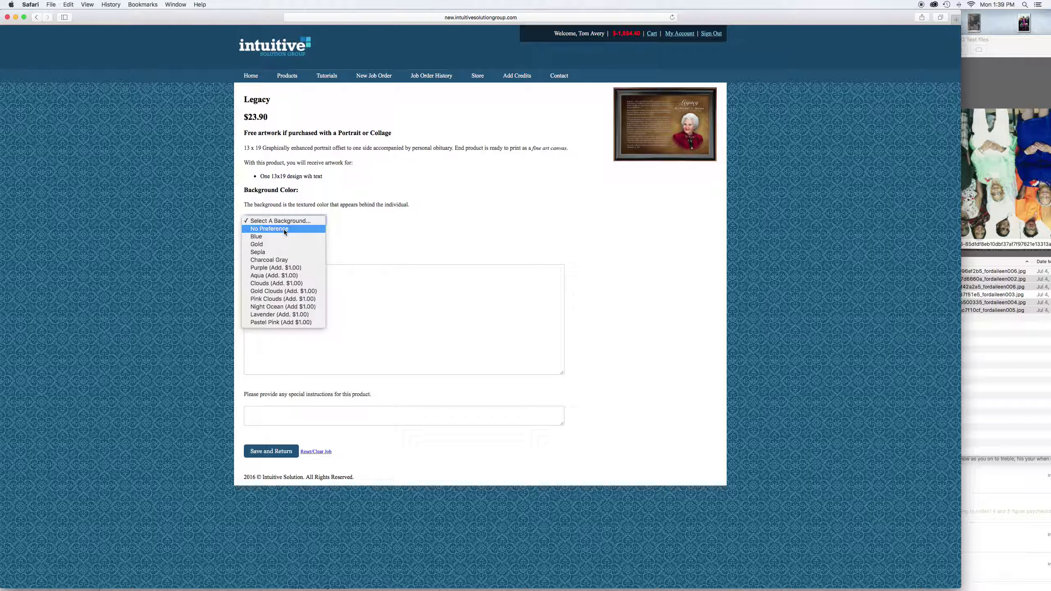
pyautogui.click(284, 232)
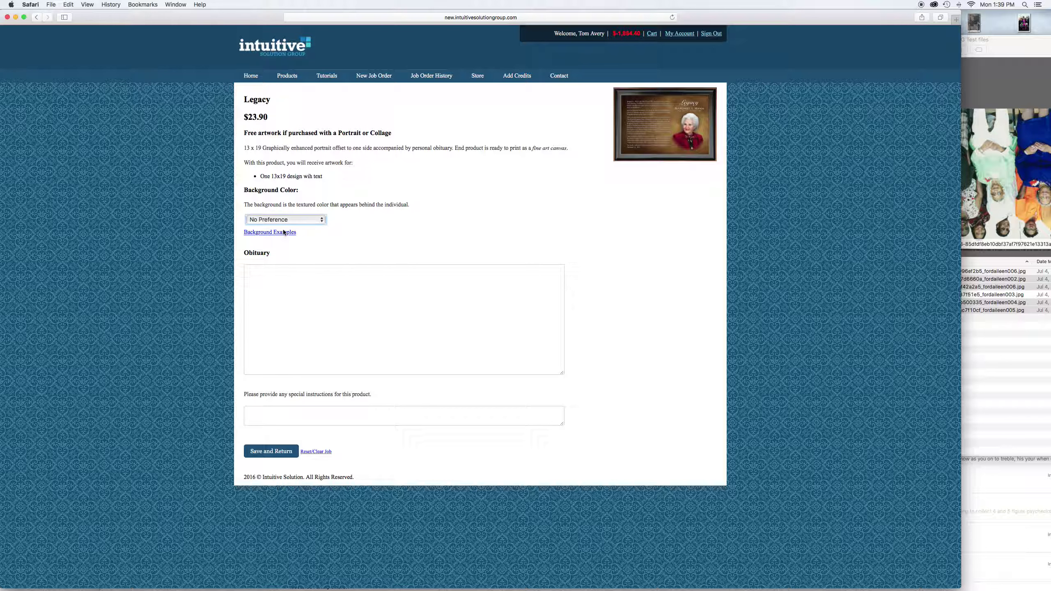
pyautogui.click(265, 275)
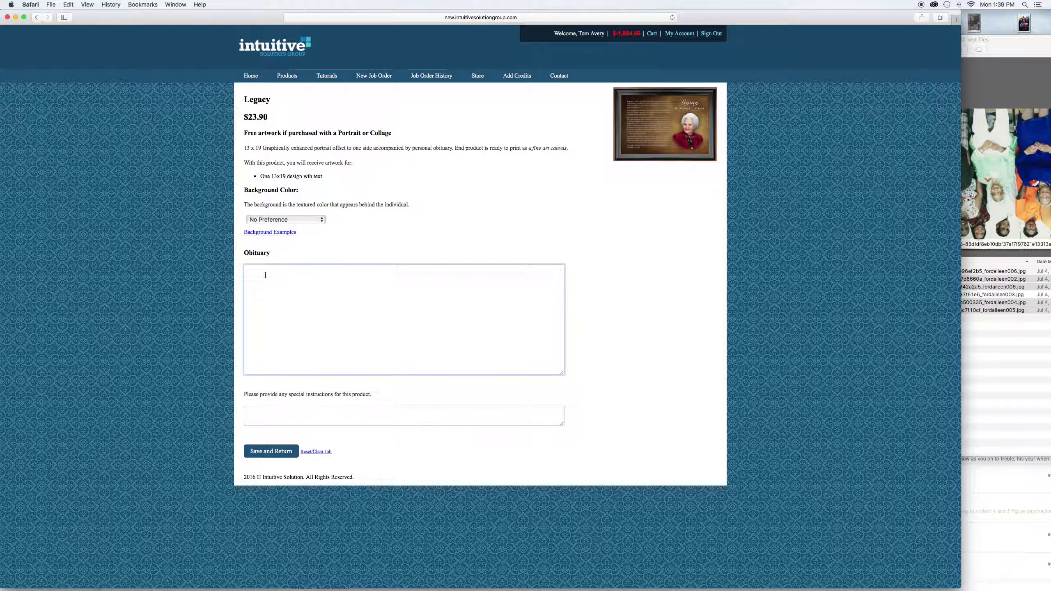
pyautogui.write('Emma was a great person and loved by all.')
pyautogui.click(281, 451)
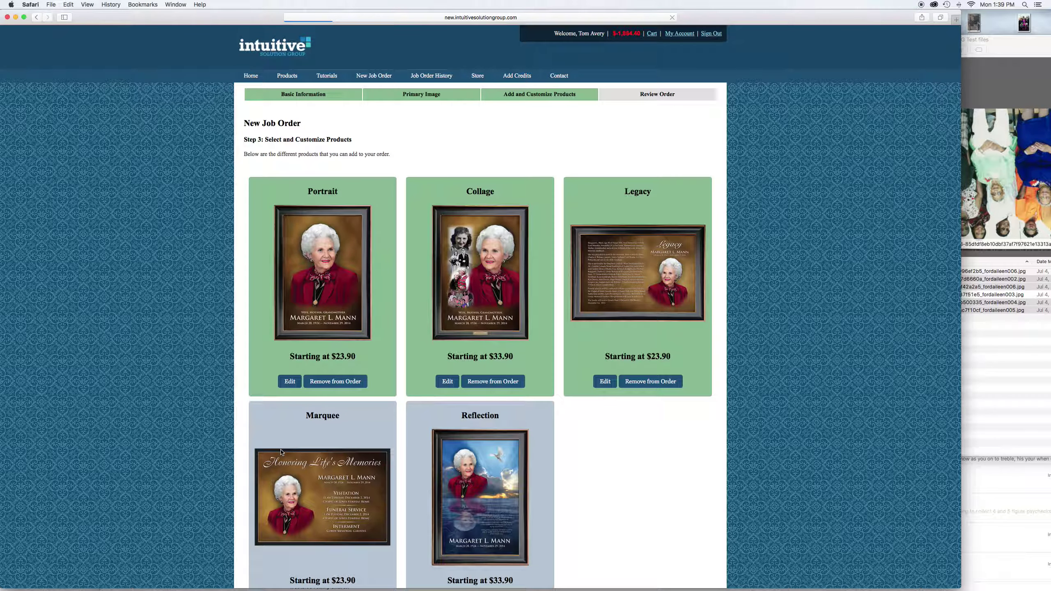
# Add Marquee to the order with a No Preference background
pyautogui.scroll(-5, 290, 443)
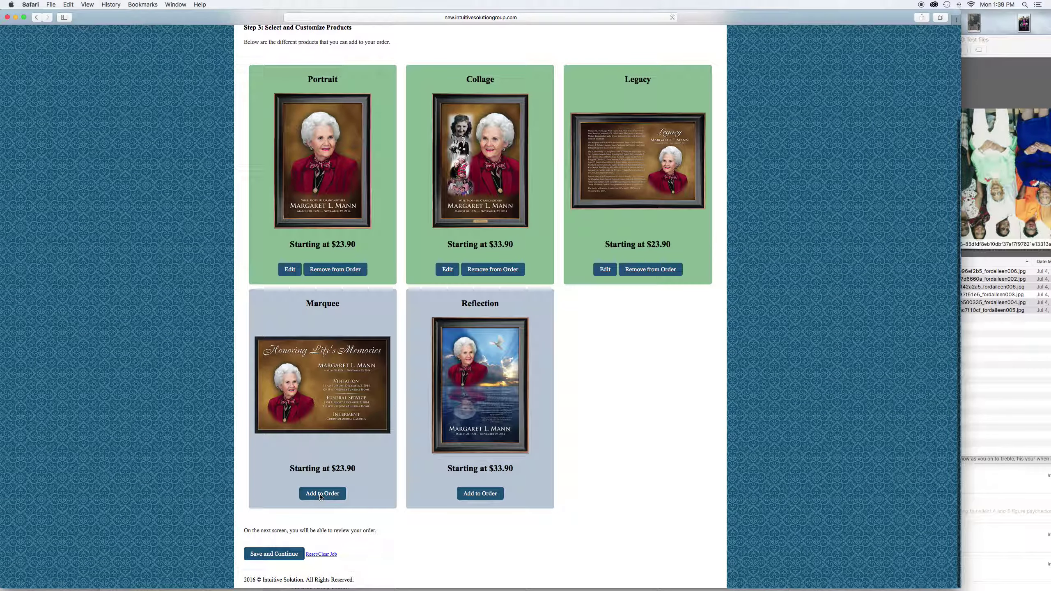
pyautogui.click(322, 493)
pyautogui.scroll(-3, 281, 352)
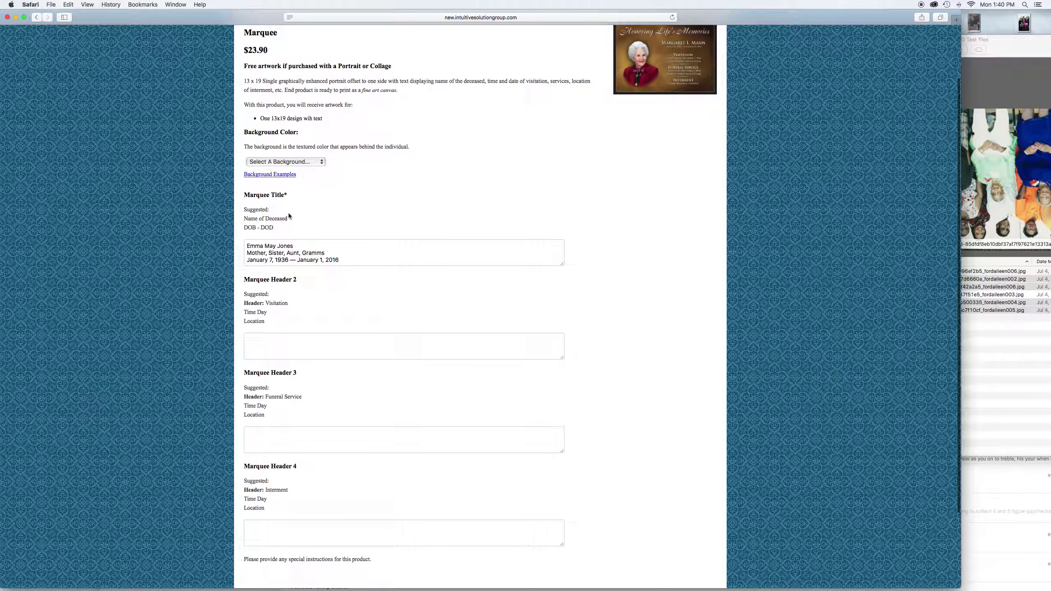
pyautogui.click(291, 162)
pyautogui.click(291, 169)
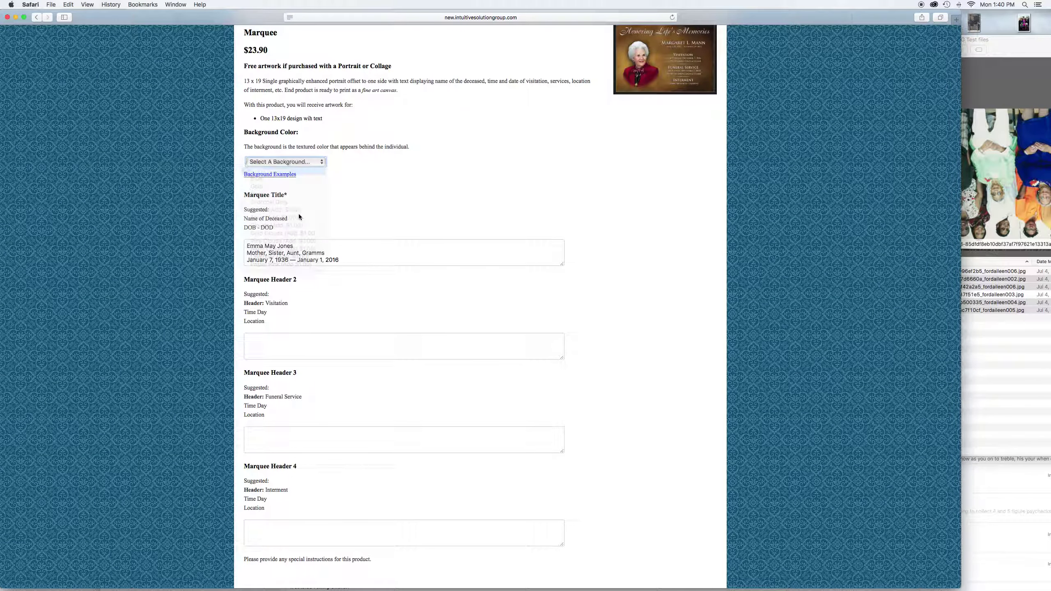
# Fill Marquee Header 2 with 'Visitation 1-4pm' and Header 3 with 'Memorial Service 2pm'
pyautogui.click(260, 345)
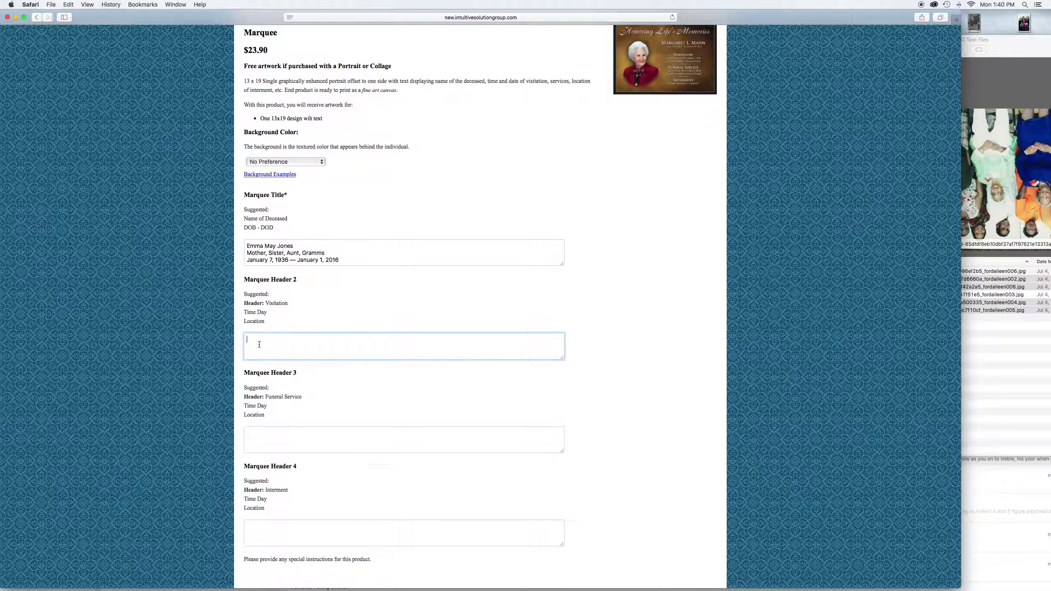
pyautogui.write('Visi')
pyautogui.write('ta')
pyautogui.write('tion ')
pyautogui.write('1-4')
pyautogui.write('pm')
pyautogui.click(255, 436)
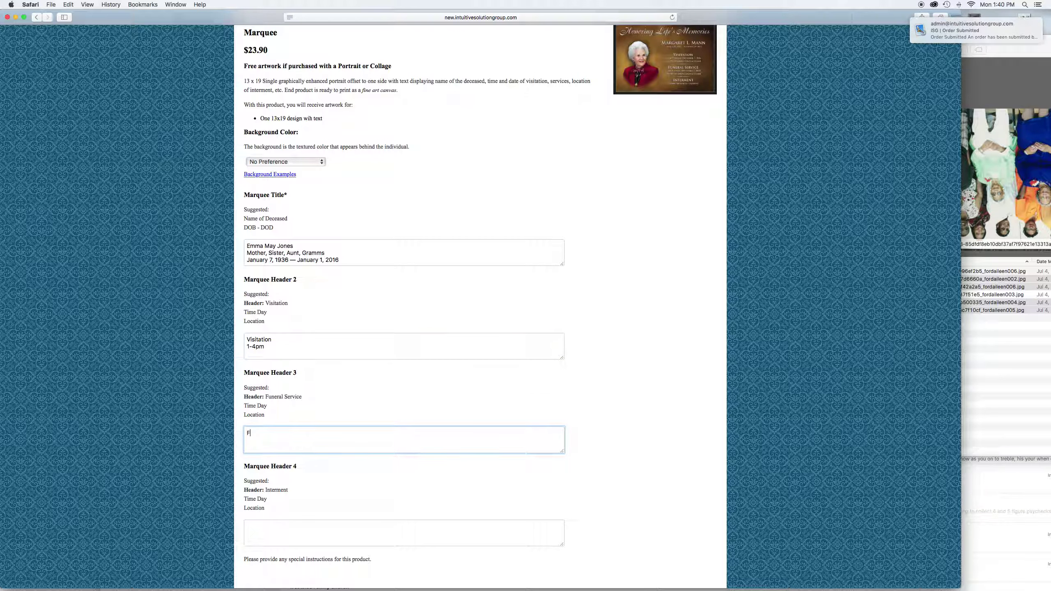
pyautogui.write('Memorial Ser')
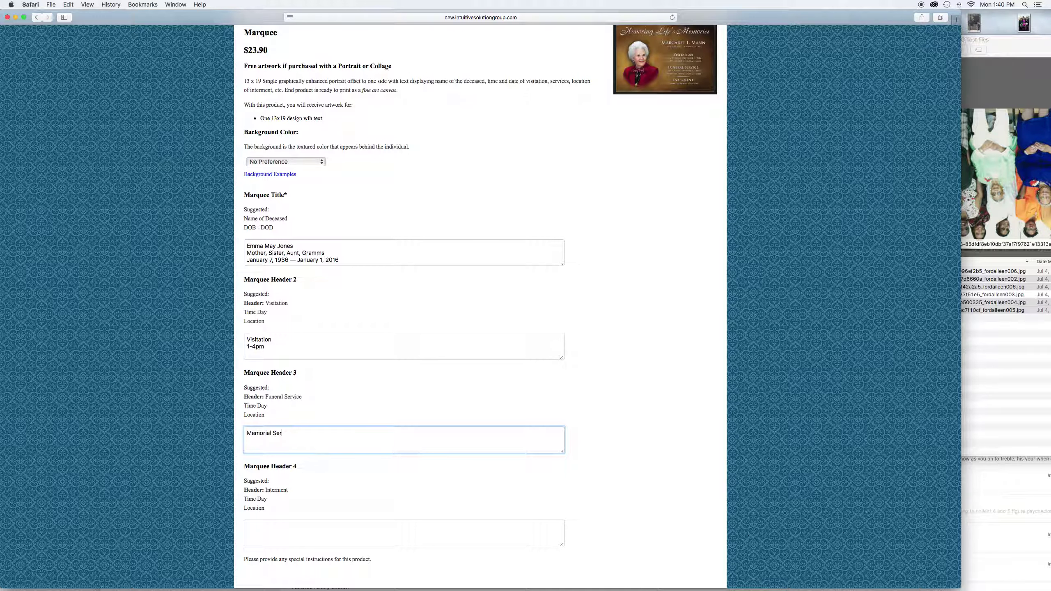
pyautogui.write('vice')
pyautogui.doubleClick(266, 433)
pyautogui.tripleClick(266, 433)
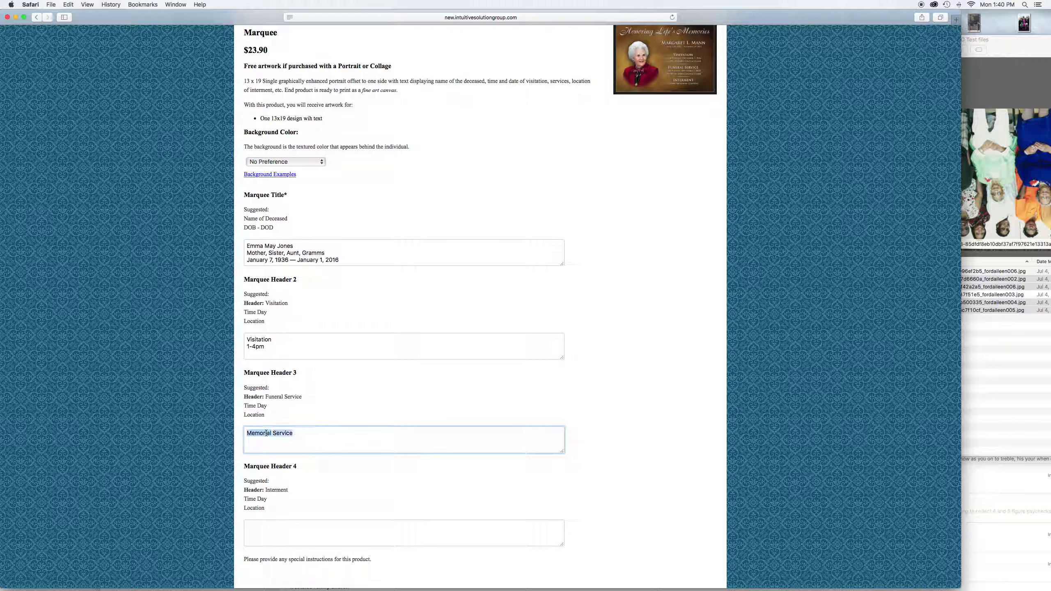
pyautogui.click(297, 435)
pyautogui.write('2pm')
pyautogui.scroll(-5, 286, 439)
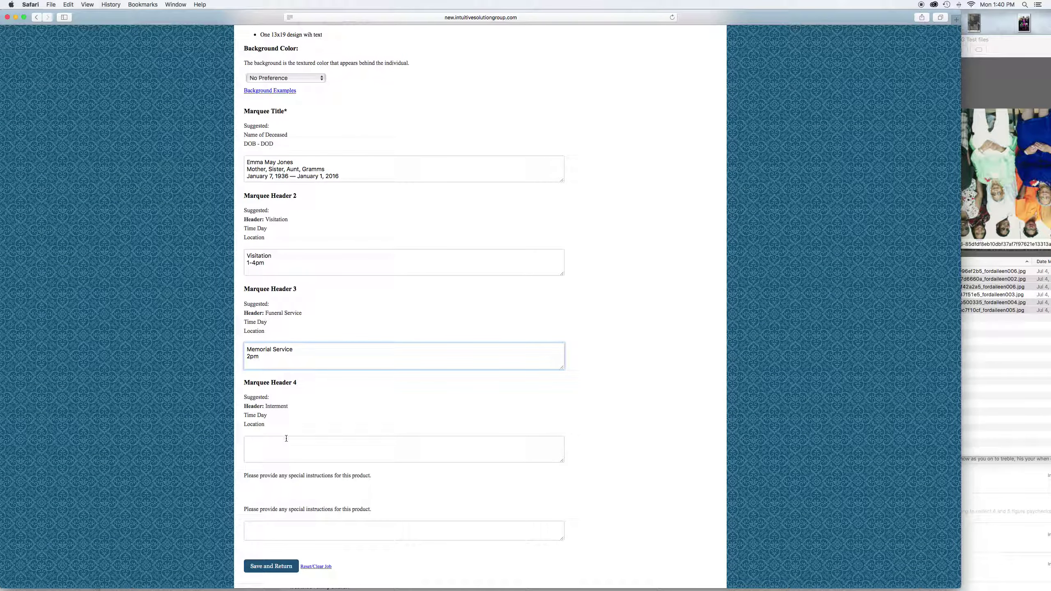
# Put 'Burial' and 'Sunrise Cemetery' on two lines in Header 4 and save the Marquee
pyautogui.click(285, 439)
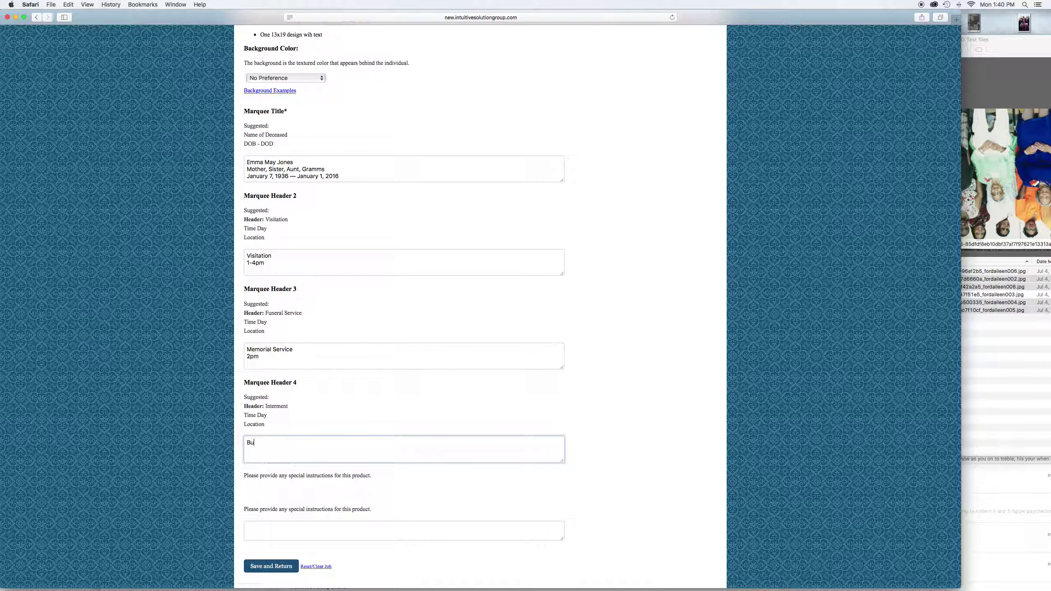
pyautogui.write('Burial')
pyautogui.scroll(-2, 284, 436)
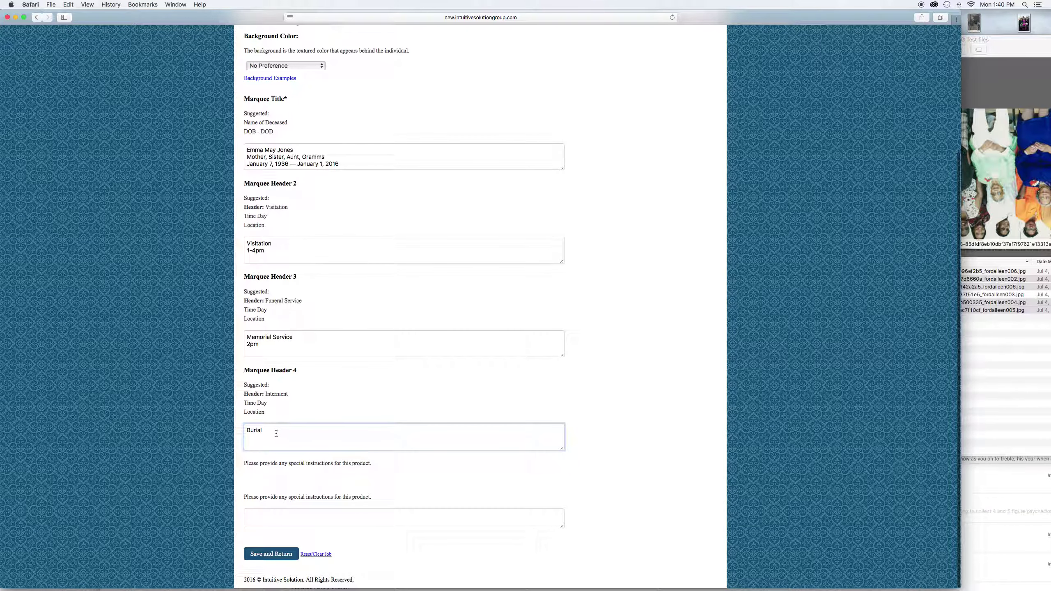
pyautogui.write('l')
pyautogui.press('Return')
pyautogui.write('Sunrise')
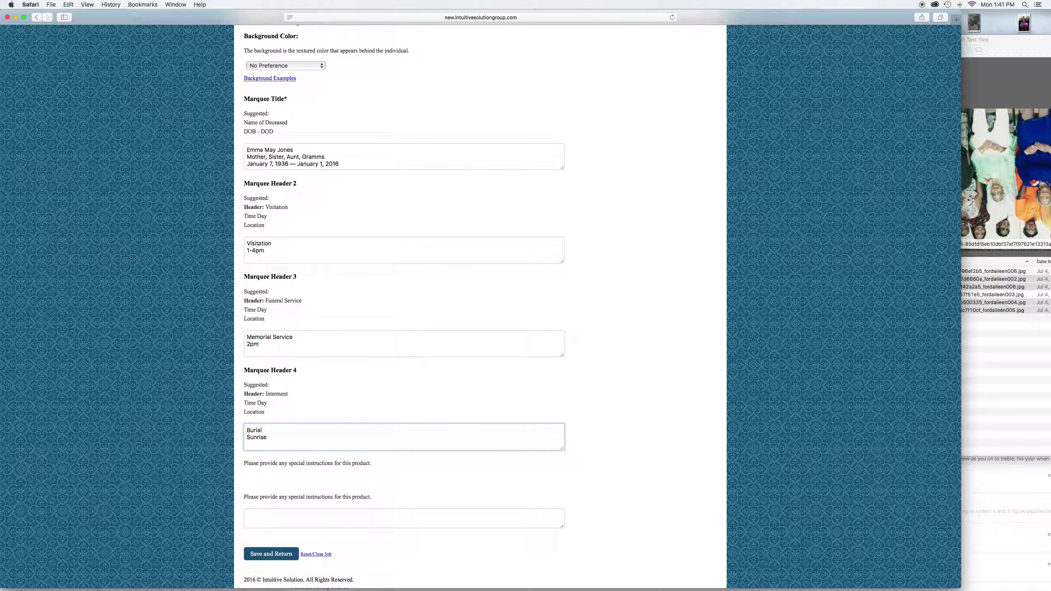
pyautogui.write(' Cemetery')
pyautogui.click(281, 523)
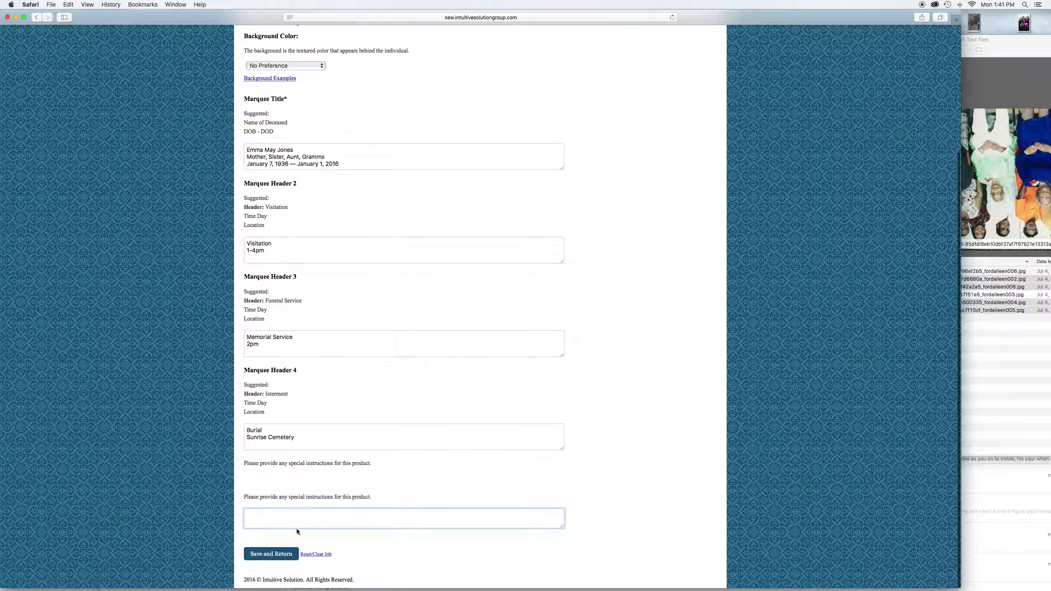
pyautogui.click(272, 554)
pyautogui.scroll(-4, 411, 300)
# Add Reflection to the order with Psalms 23 as its text
pyautogui.click(480, 493)
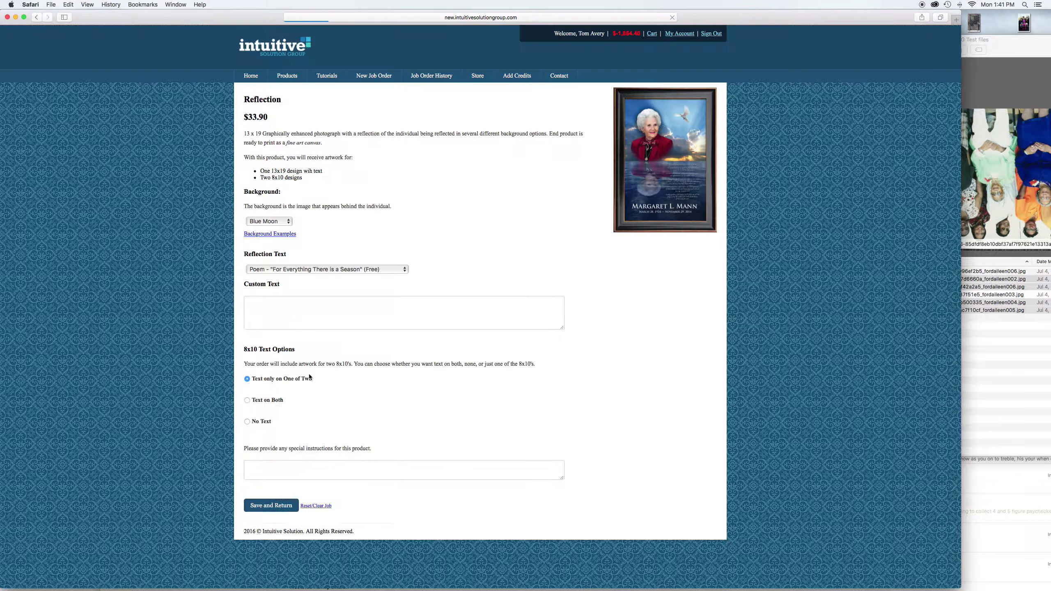
pyautogui.click(300, 269)
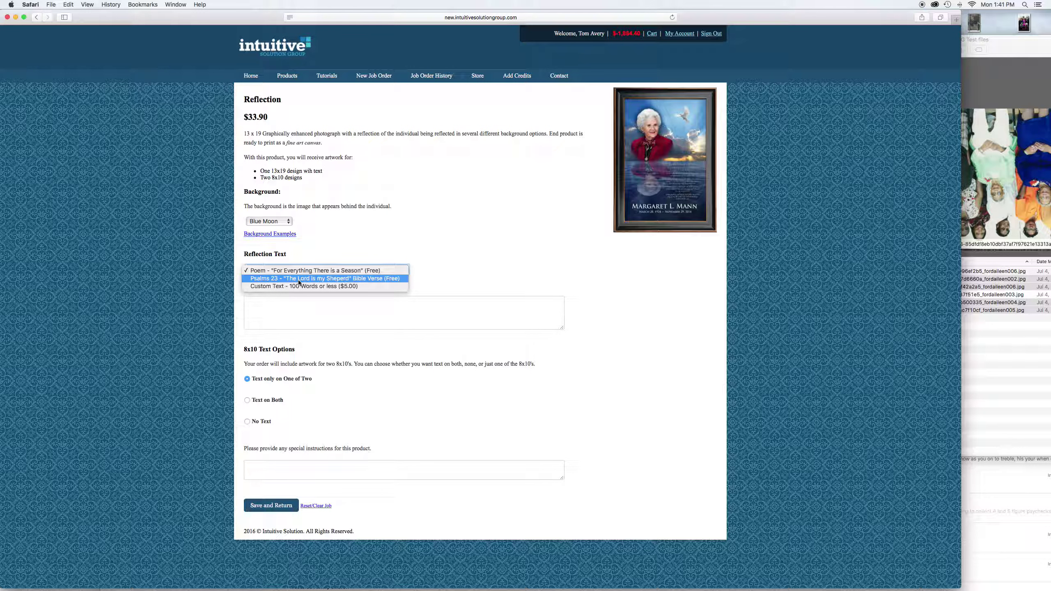
pyautogui.click(300, 279)
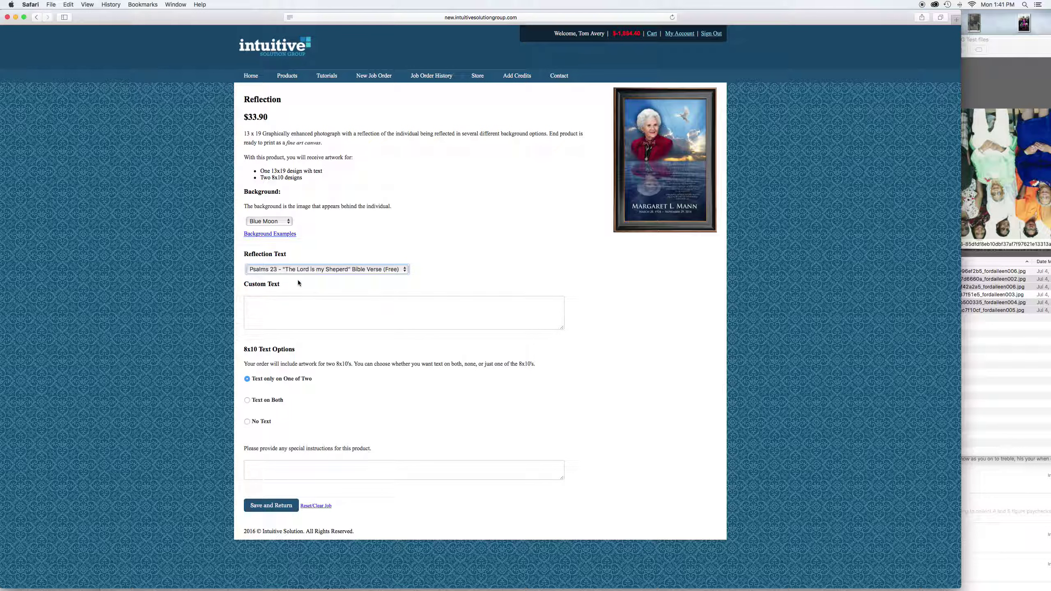
pyautogui.click(315, 270)
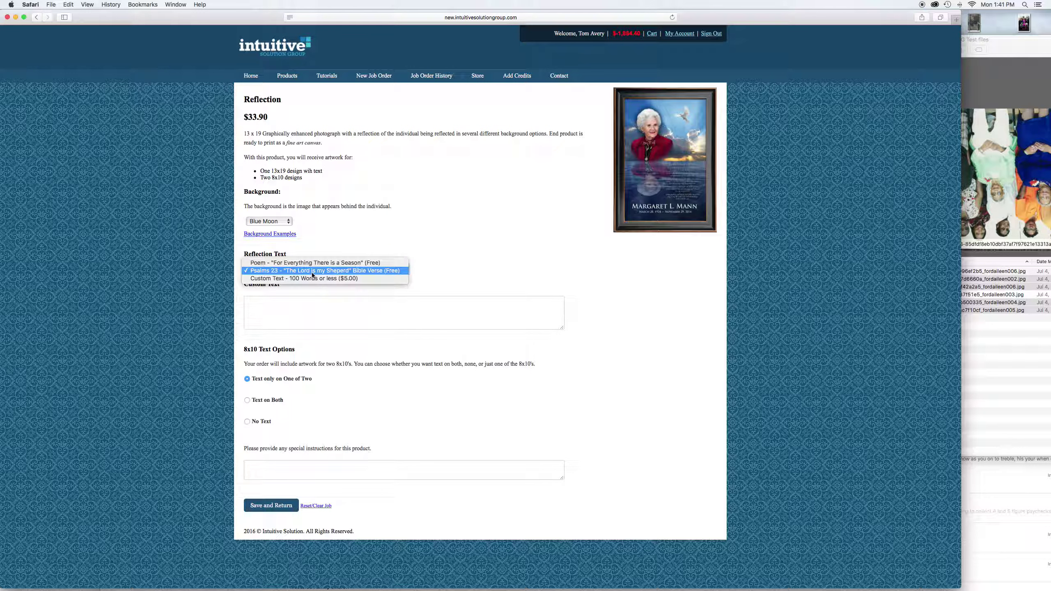
pyautogui.click(306, 270)
pyautogui.click(256, 303)
pyautogui.click(312, 269)
pyautogui.click(296, 253)
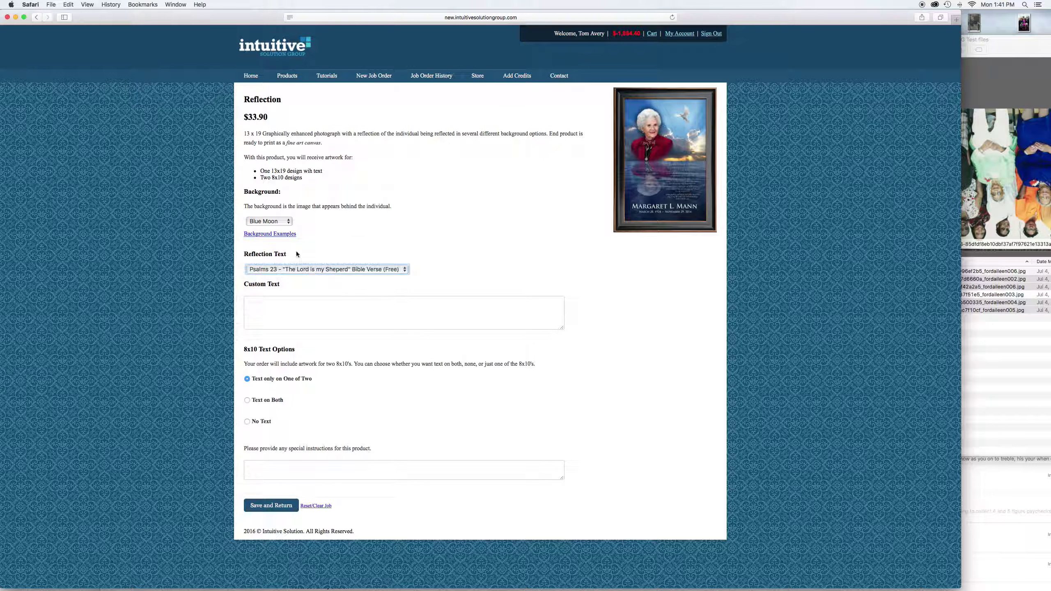
# Check the background examples, choose the Waterfall background, and save the Reflection
pyautogui.click(269, 235)
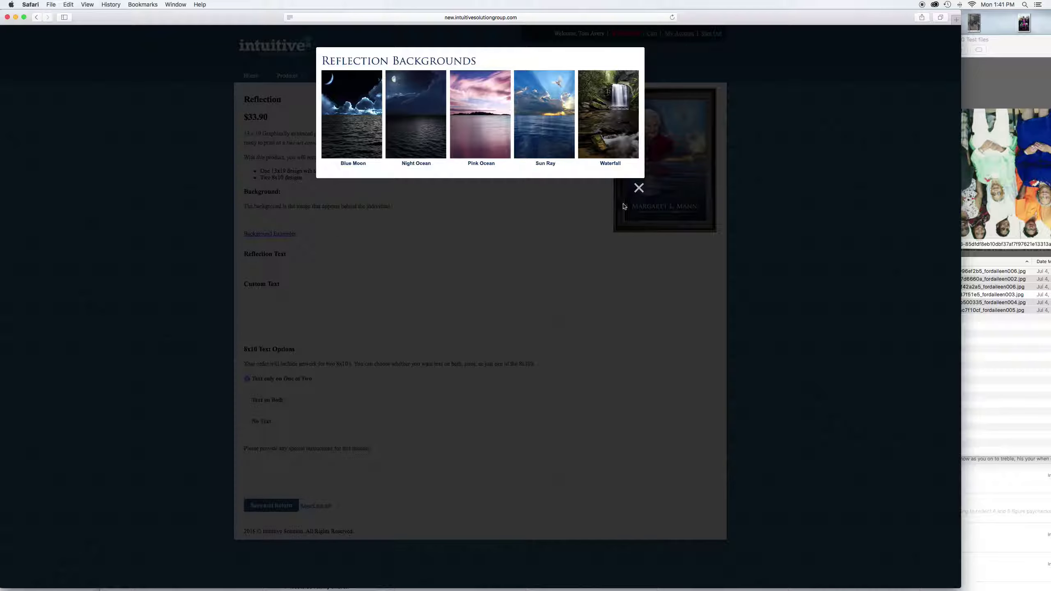
pyautogui.click(639, 188)
pyautogui.click(269, 222)
pyautogui.click(268, 240)
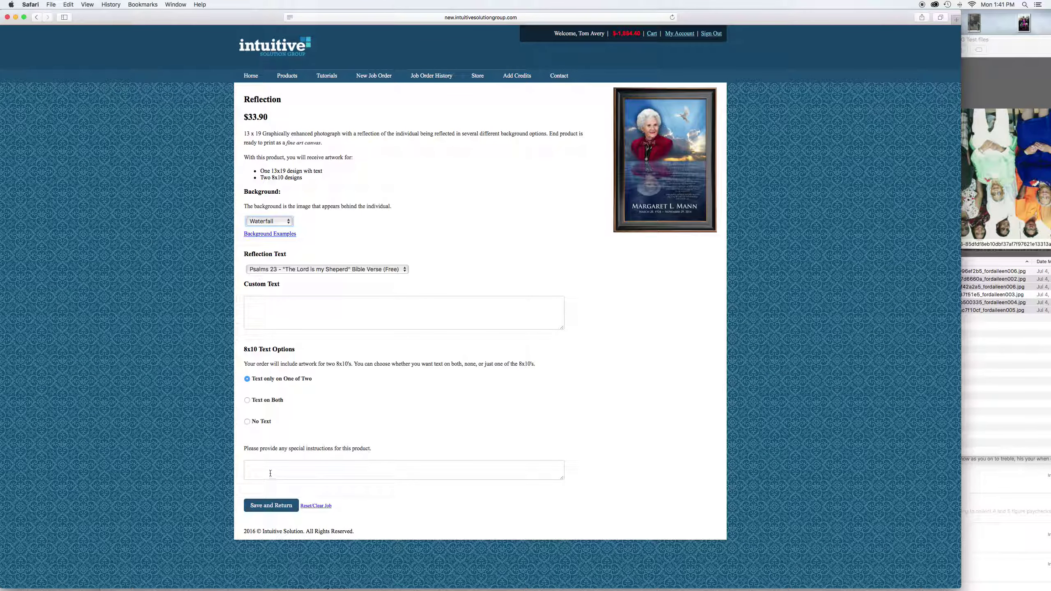
pyautogui.click(266, 506)
# Save Step 3 and check the Review Order page lists five products totalling $91.70
pyautogui.scroll(-3, 483, 343)
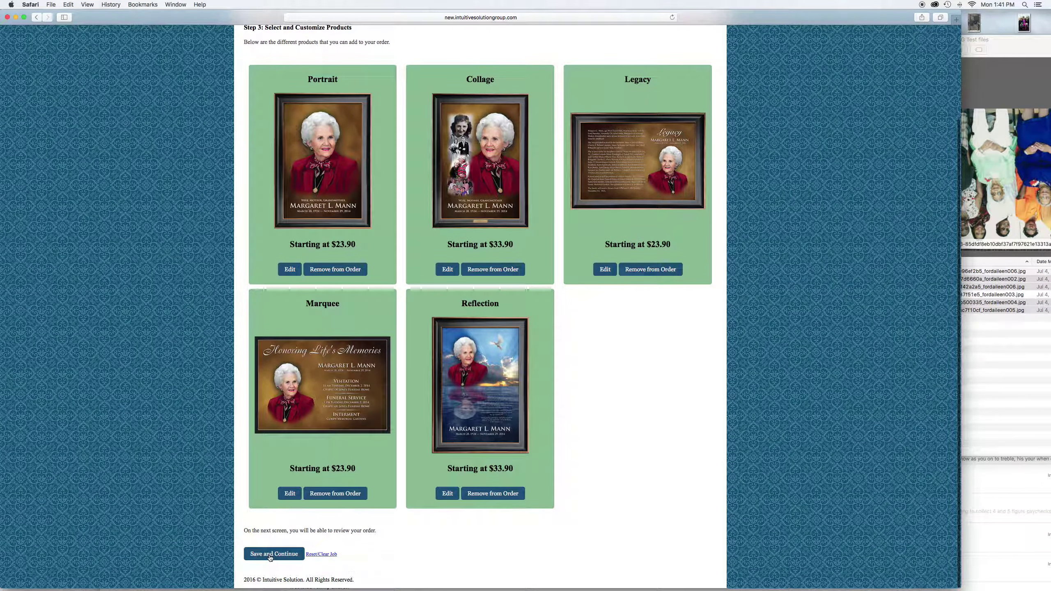
pyautogui.click(270, 555)
pyautogui.scroll(-2, 529, 258)
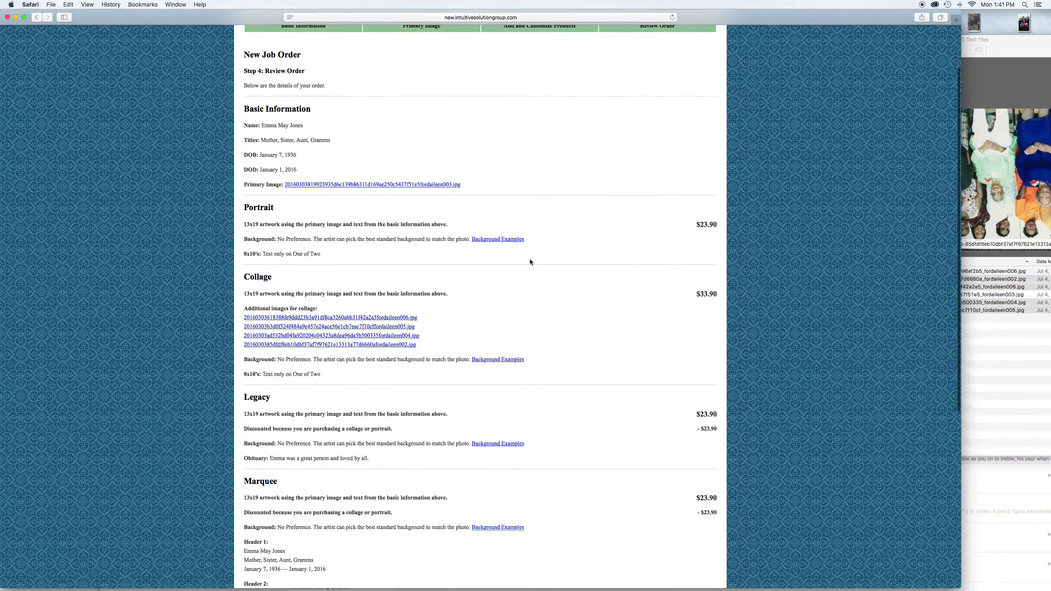
pyautogui.scroll(-4, 521, 249)
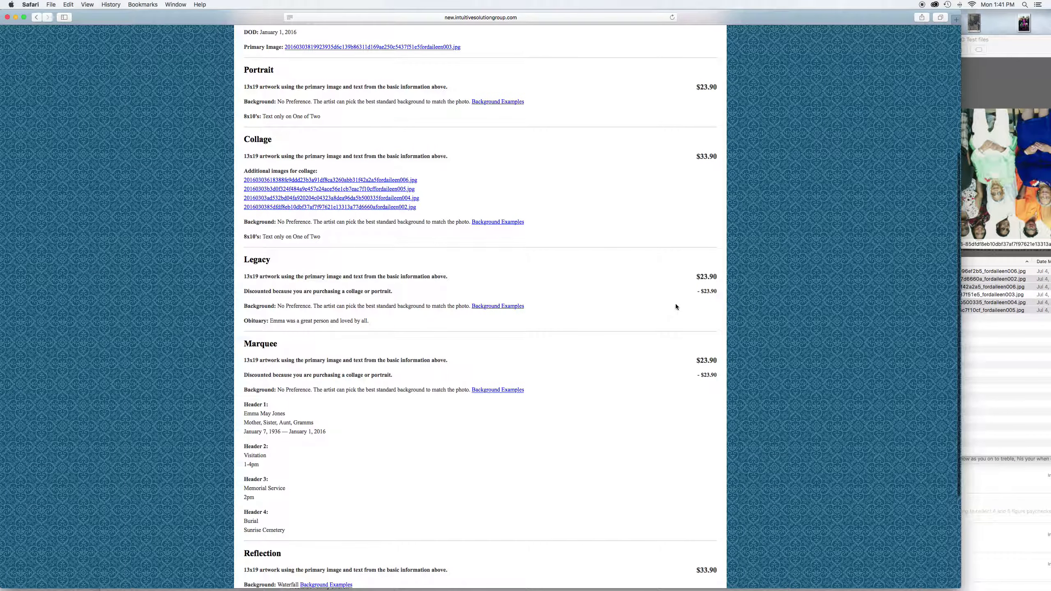
pyautogui.scroll(-2, 692, 391)
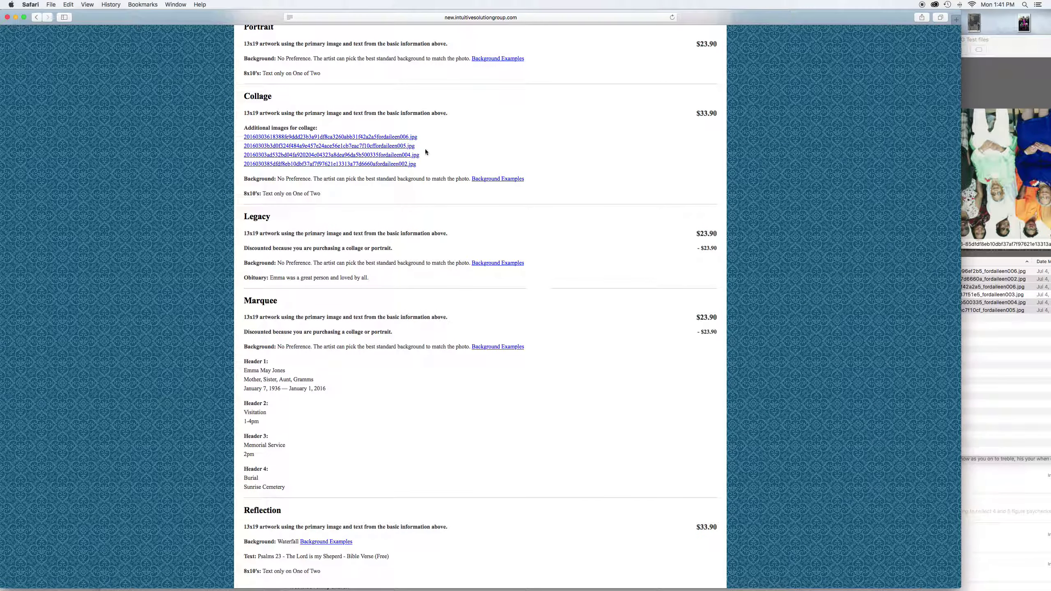
pyautogui.scroll(10, 262, 242)
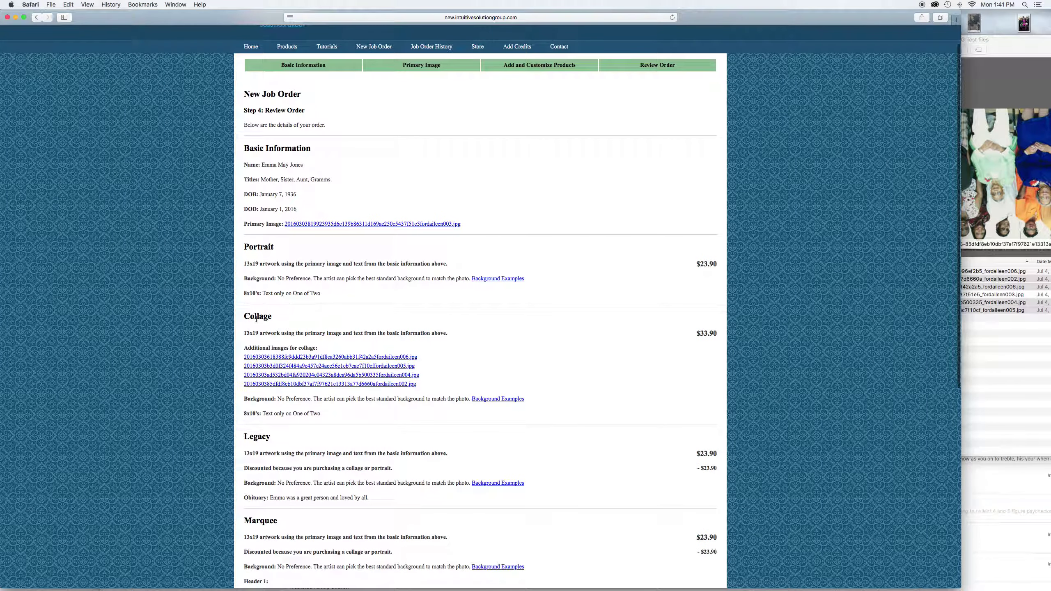
pyautogui.scroll(-3, 397, 334)
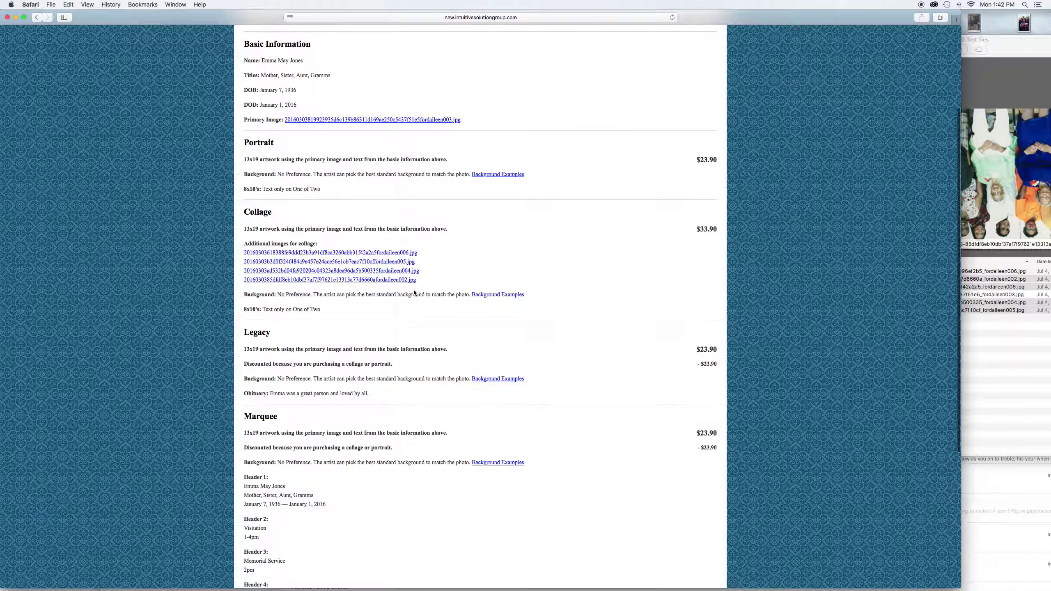
pyautogui.scroll(-1, 422, 306)
pyautogui.scroll(-3, 299, 352)
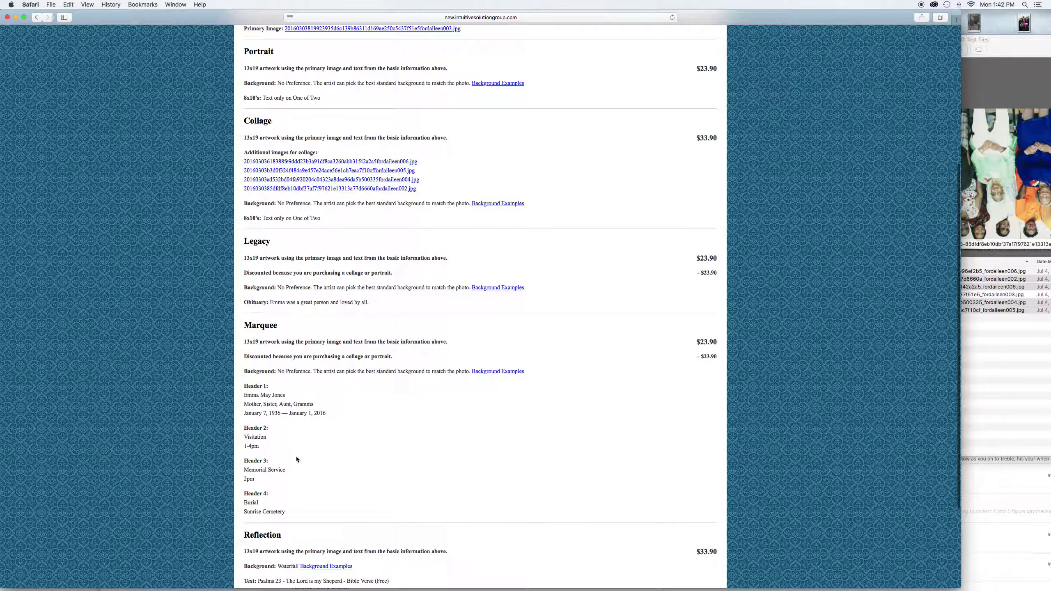
pyautogui.scroll(-4, 300, 443)
pyautogui.scroll(-2, 373, 391)
pyautogui.scroll(1, 372, 390)
pyautogui.scroll(3, 360, 364)
pyautogui.scroll(-2, 359, 363)
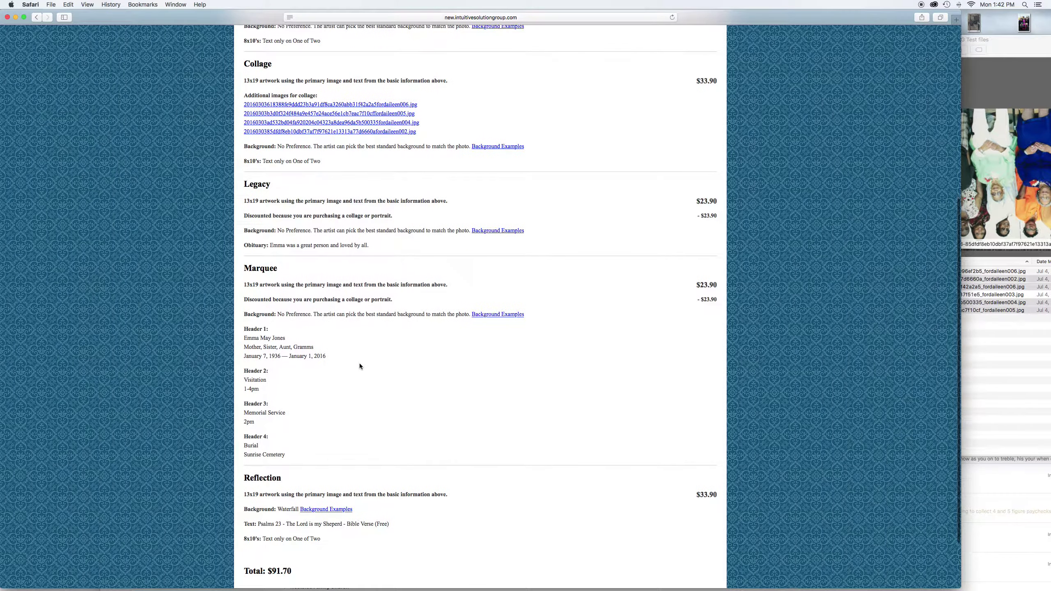
pyautogui.scroll(-2, 360, 366)
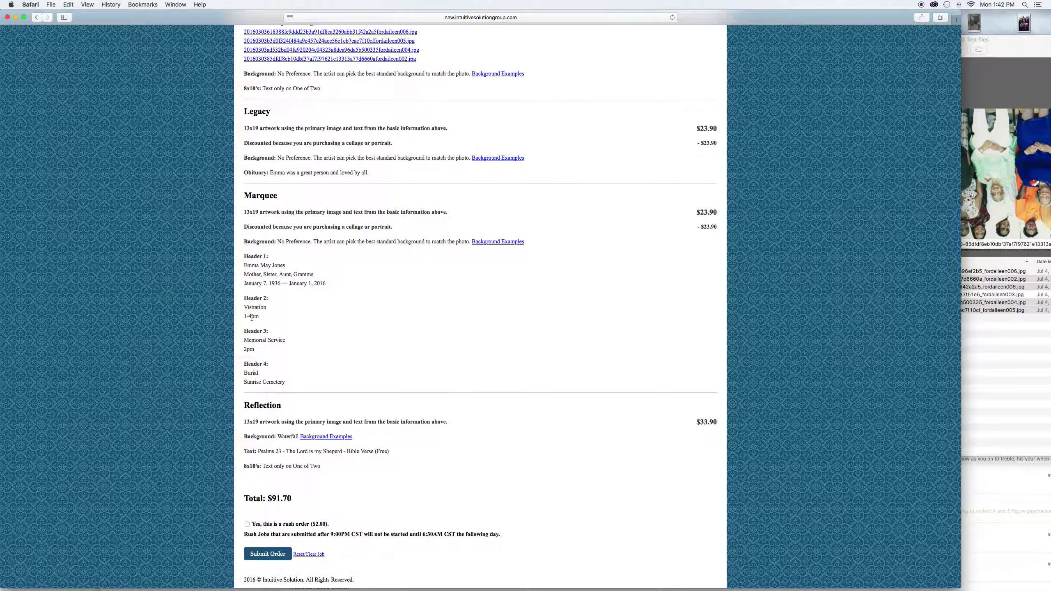
pyautogui.scroll(3, 366, 335)
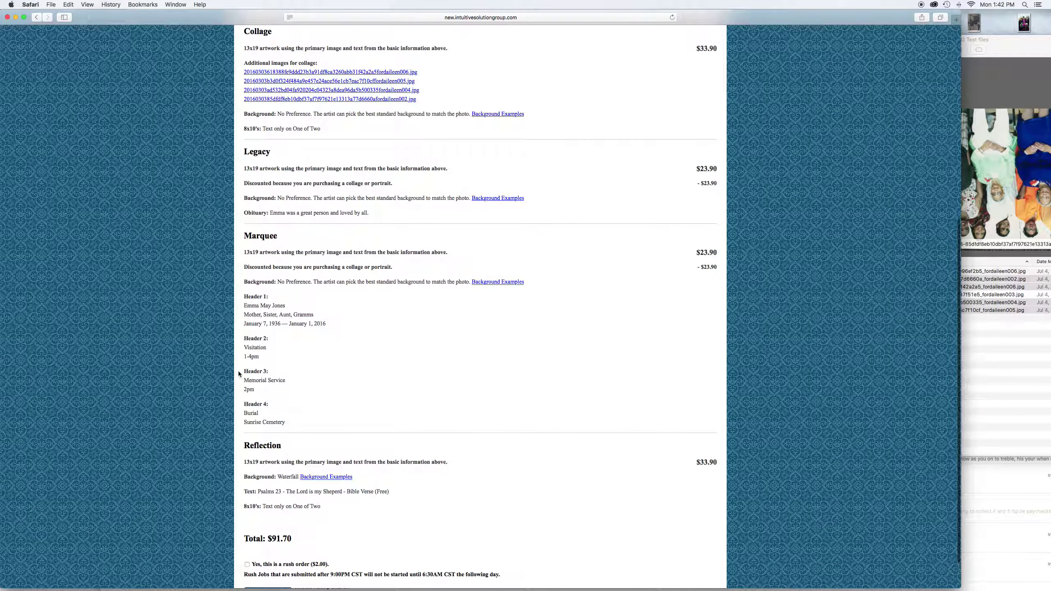
pyautogui.scroll(-3, 410, 373)
pyautogui.scroll(10, 468, 380)
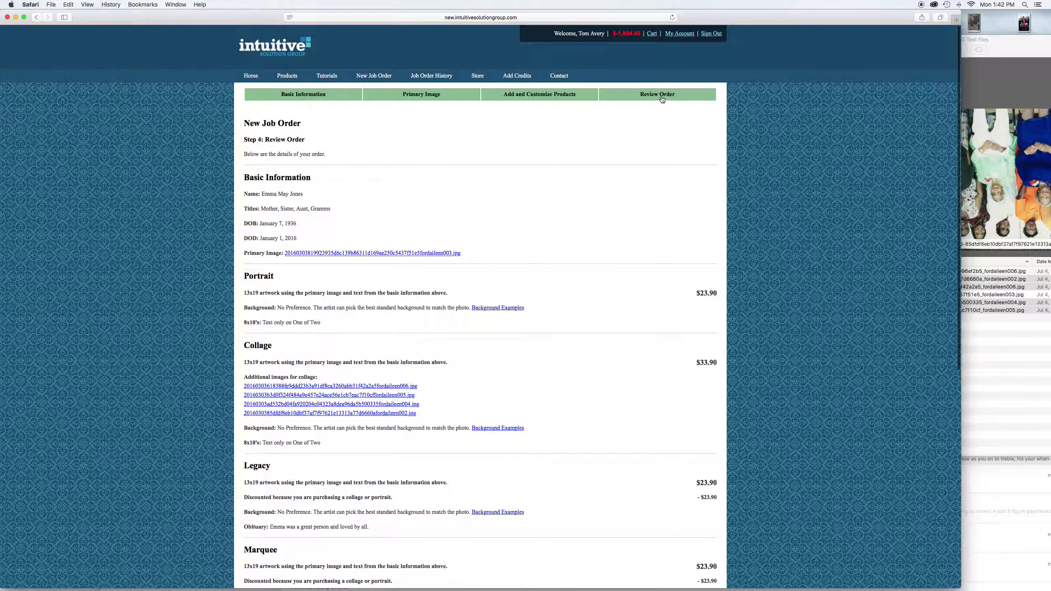
# Add 'Friend, ' before Gramms in the Basic Information titles and save
pyautogui.click(310, 97)
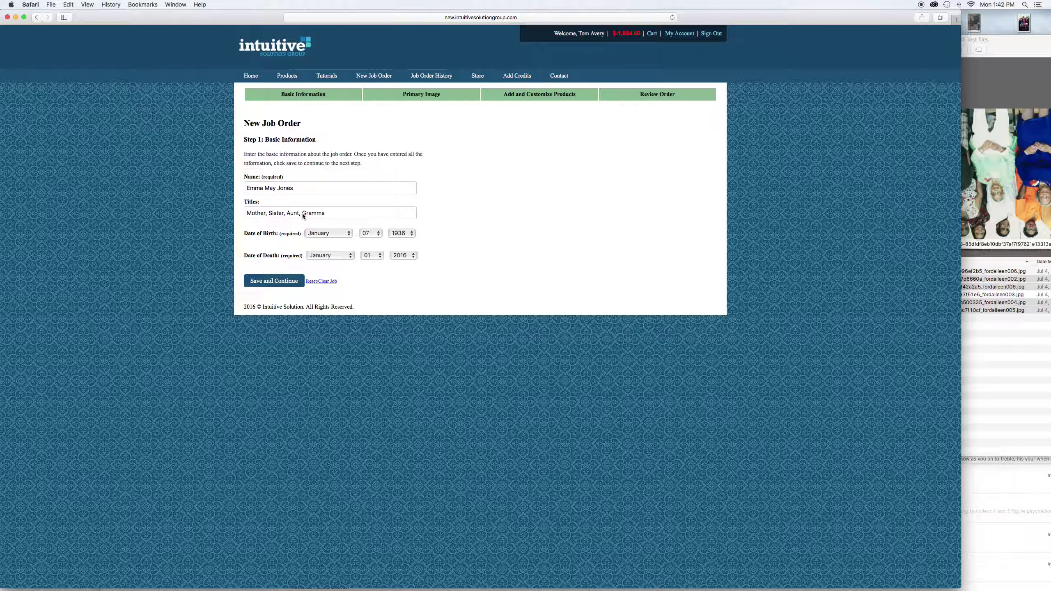
pyautogui.click(302, 214)
pyautogui.write('Friend,')
pyautogui.click(275, 281)
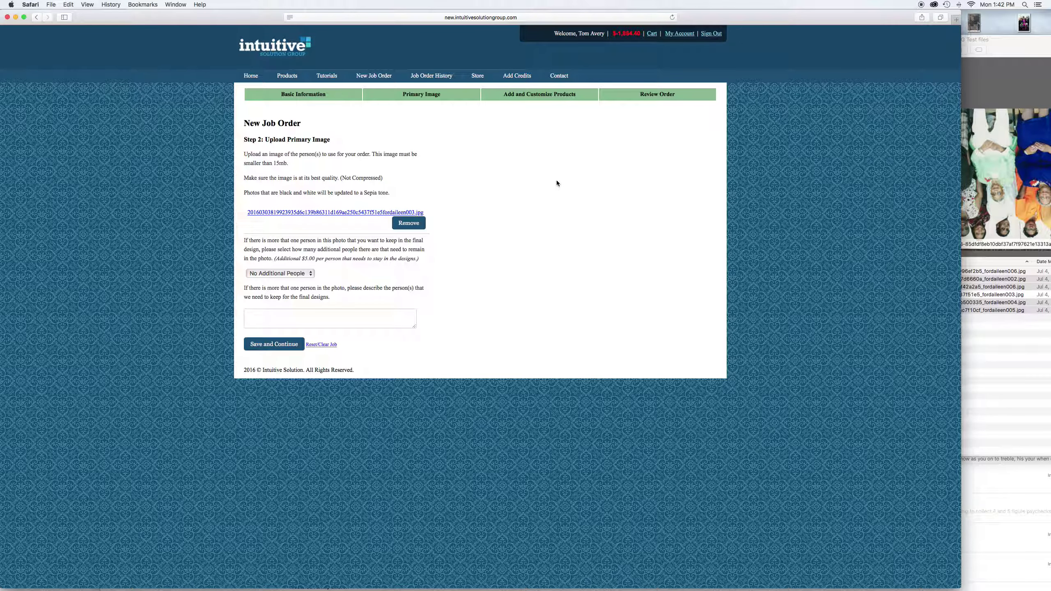
# Edit the Marquee product's Visitation time from 1-4pm to 1-3pm and save it
pyautogui.click(519, 97)
pyautogui.scroll(-5, 565, 346)
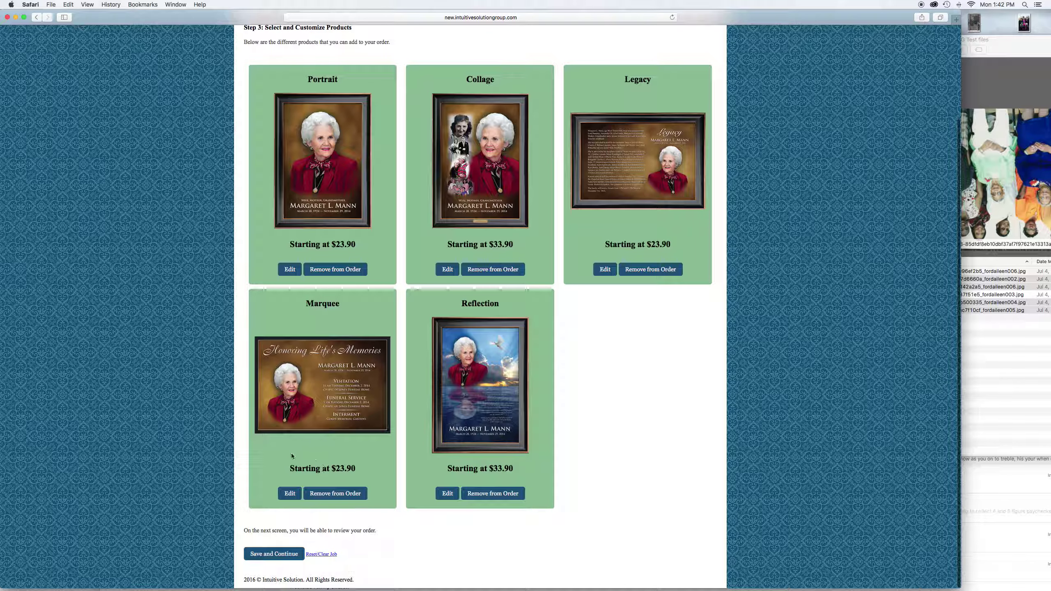
pyautogui.click(290, 493)
pyautogui.scroll(-3, 302, 414)
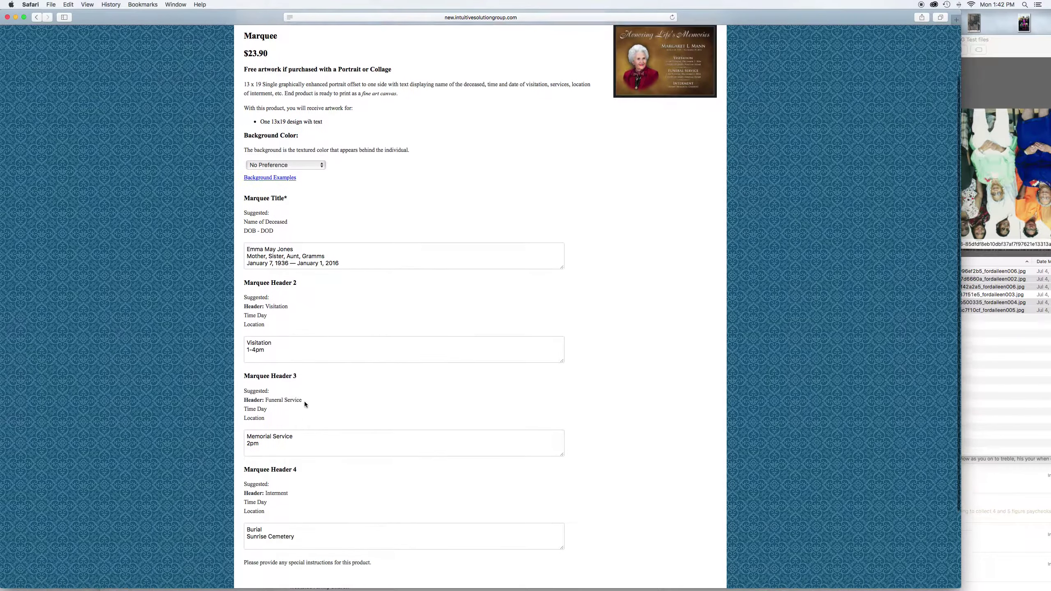
pyautogui.click(254, 349)
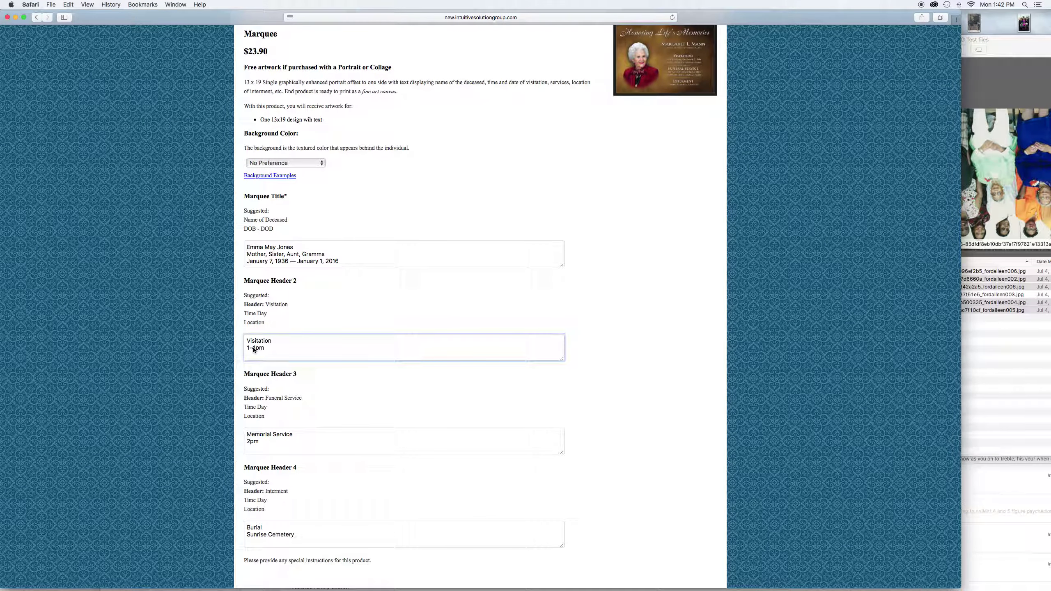
pyautogui.write('3')
pyautogui.scroll(-5, 391, 410)
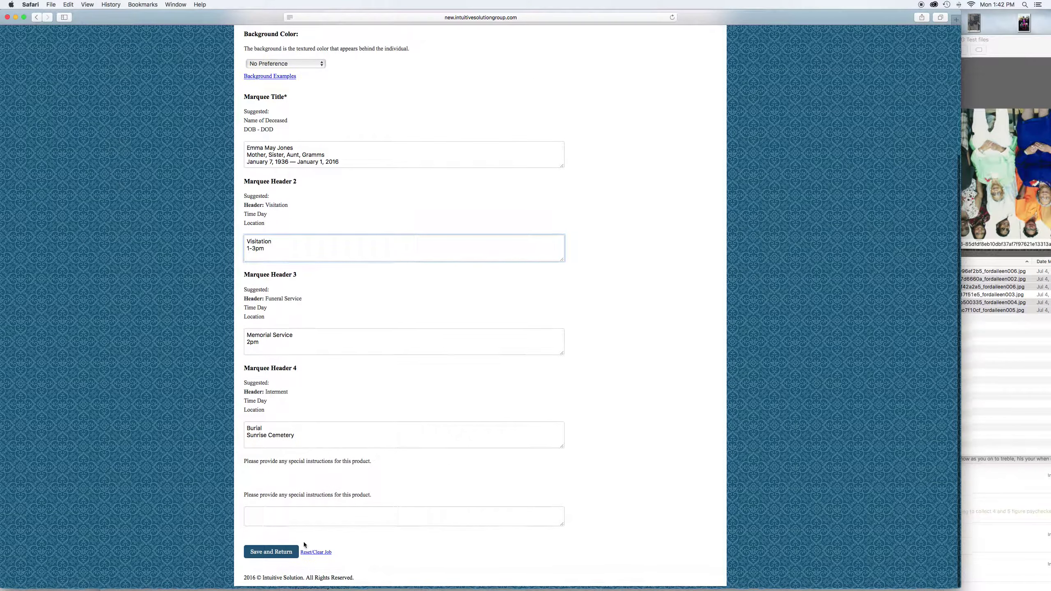
pyautogui.click(272, 555)
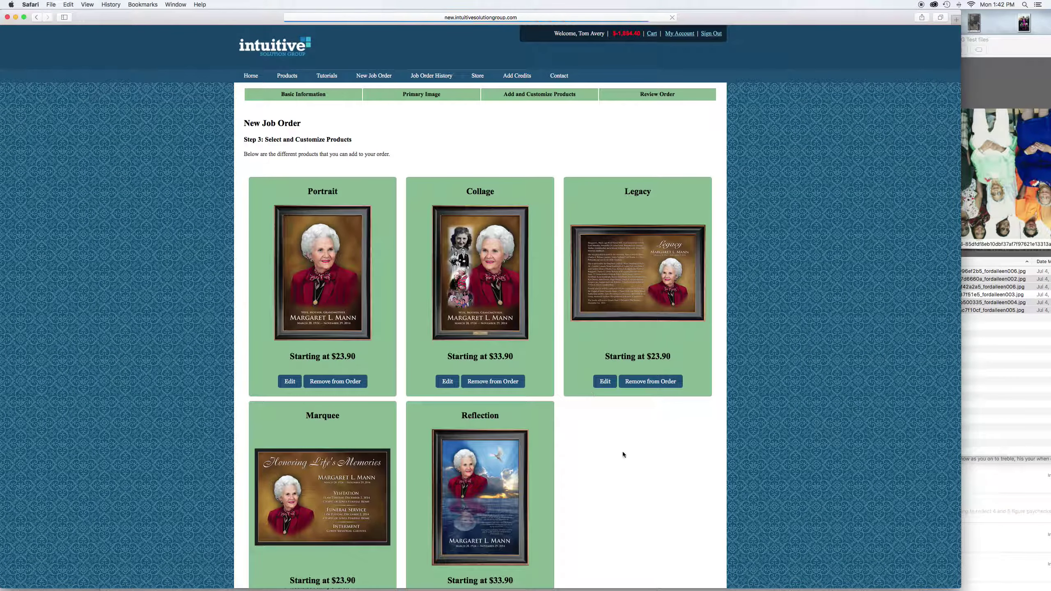
# Go to Review Order, tick 'Yes, this is a rush order', and submit the order
pyautogui.scroll(-3, 619, 454)
pyautogui.click(273, 554)
pyautogui.scroll(-10, 489, 372)
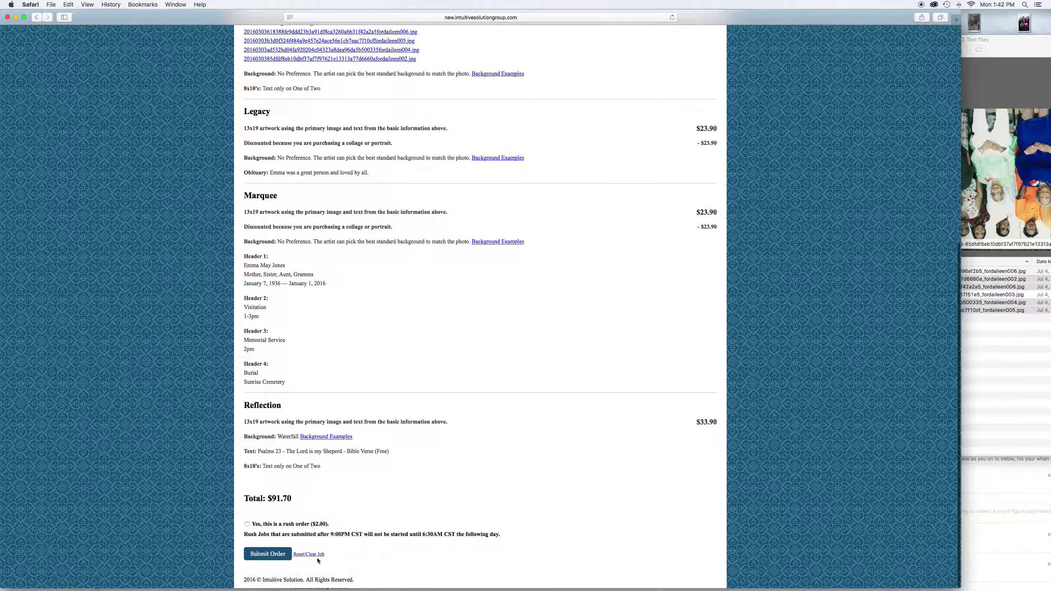
pyautogui.click(247, 524)
pyautogui.click(278, 557)
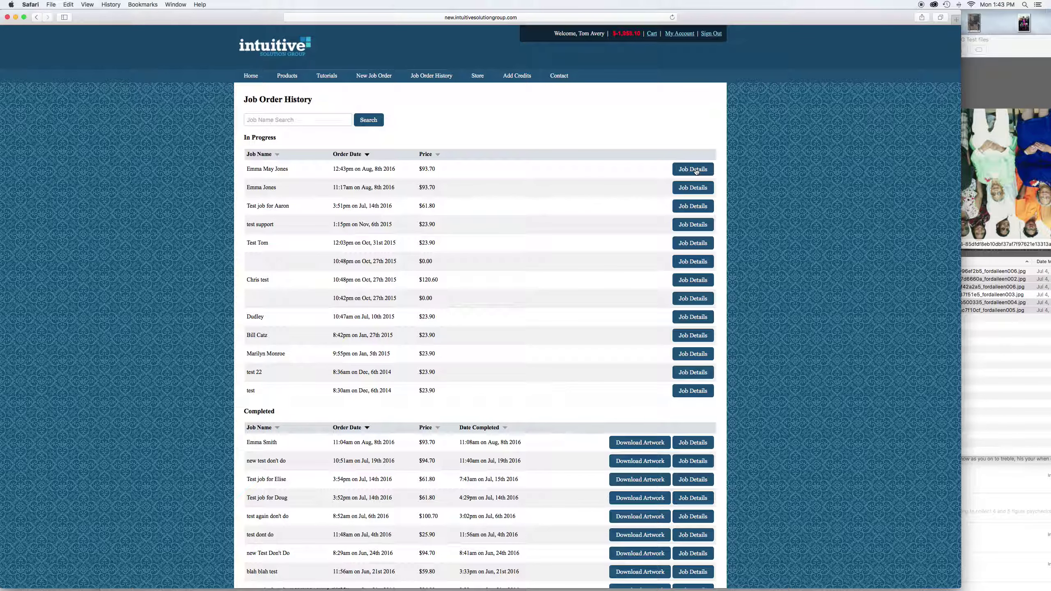
# Open Job Details for the top In Progress job: rush order, $93.70, Order Pending
pyautogui.click(694, 169)
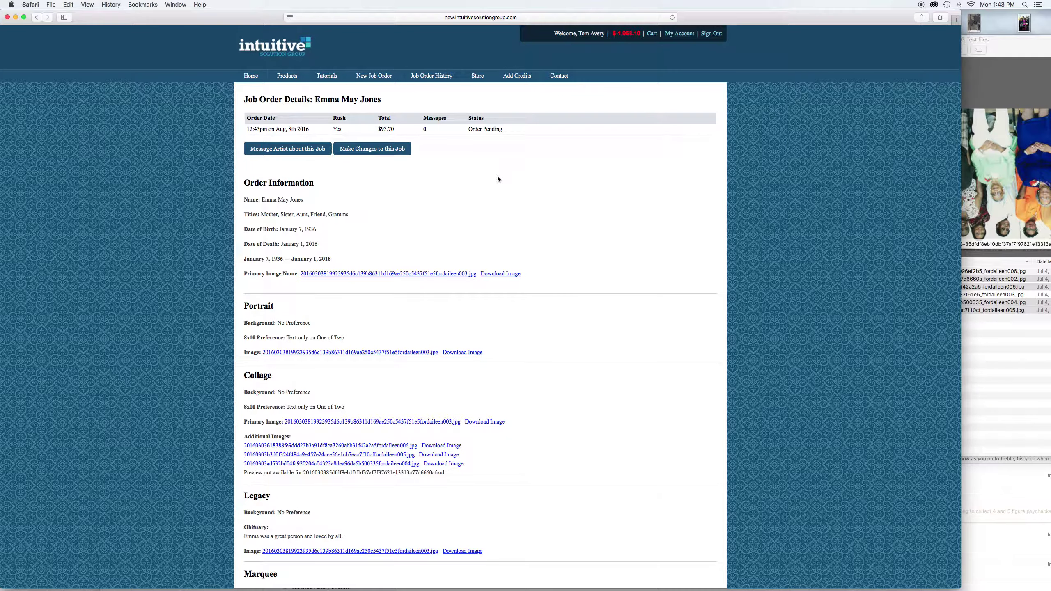
pyautogui.scroll(-5, 497, 178)
pyautogui.scroll(5, 499, 179)
pyautogui.scroll(-5, 505, 193)
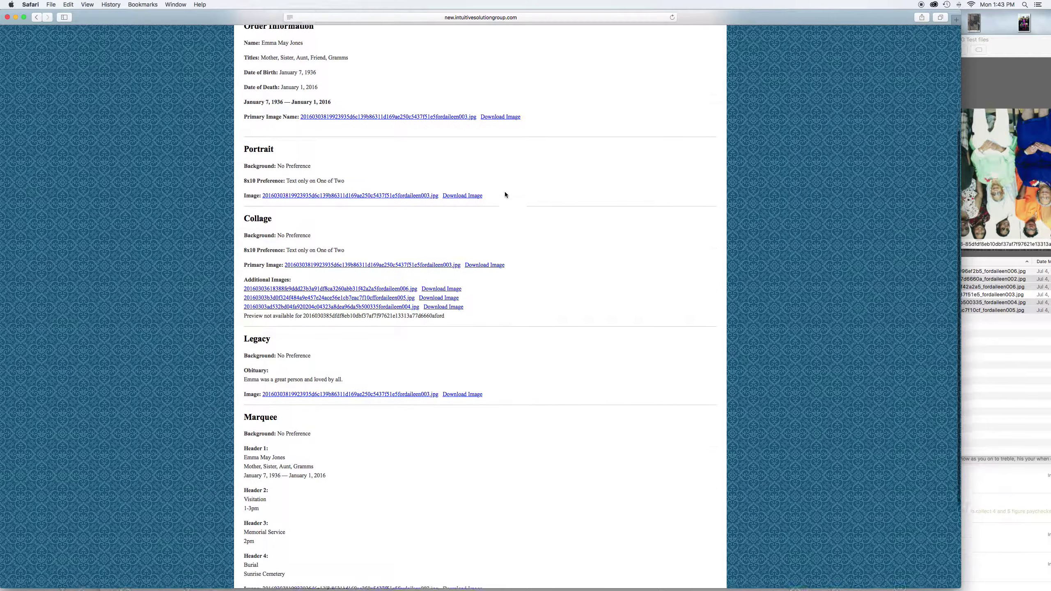
pyautogui.scroll(5, 504, 193)
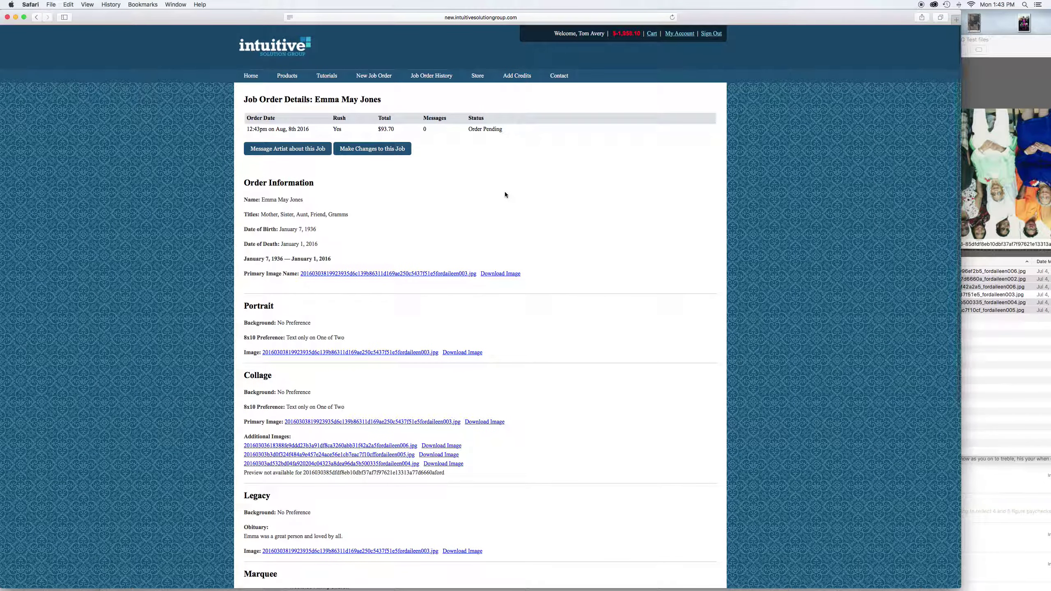
pyautogui.scroll(-3, 505, 194)
pyautogui.scroll(3, 504, 195)
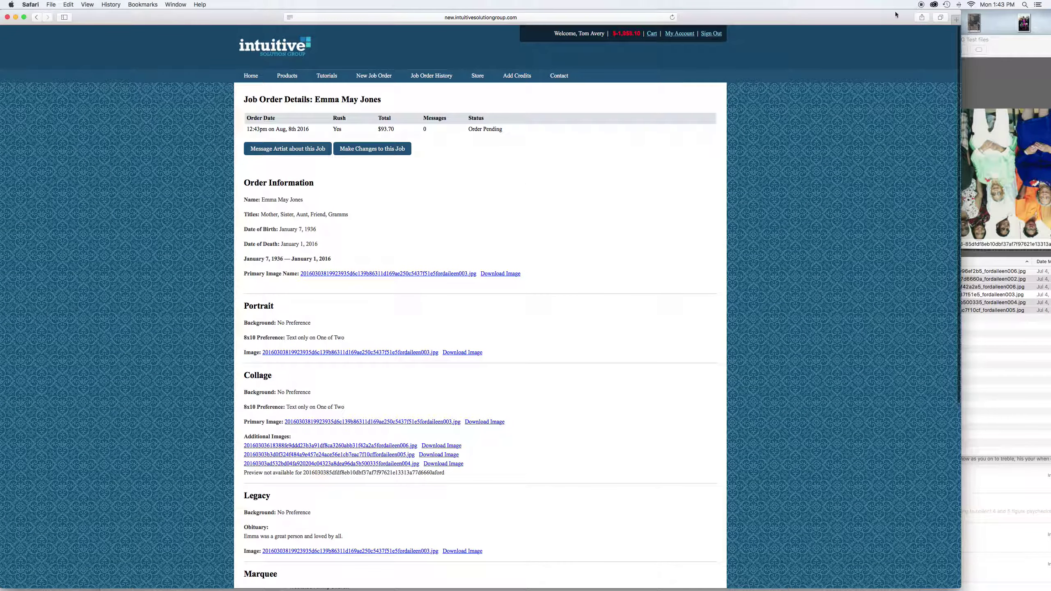